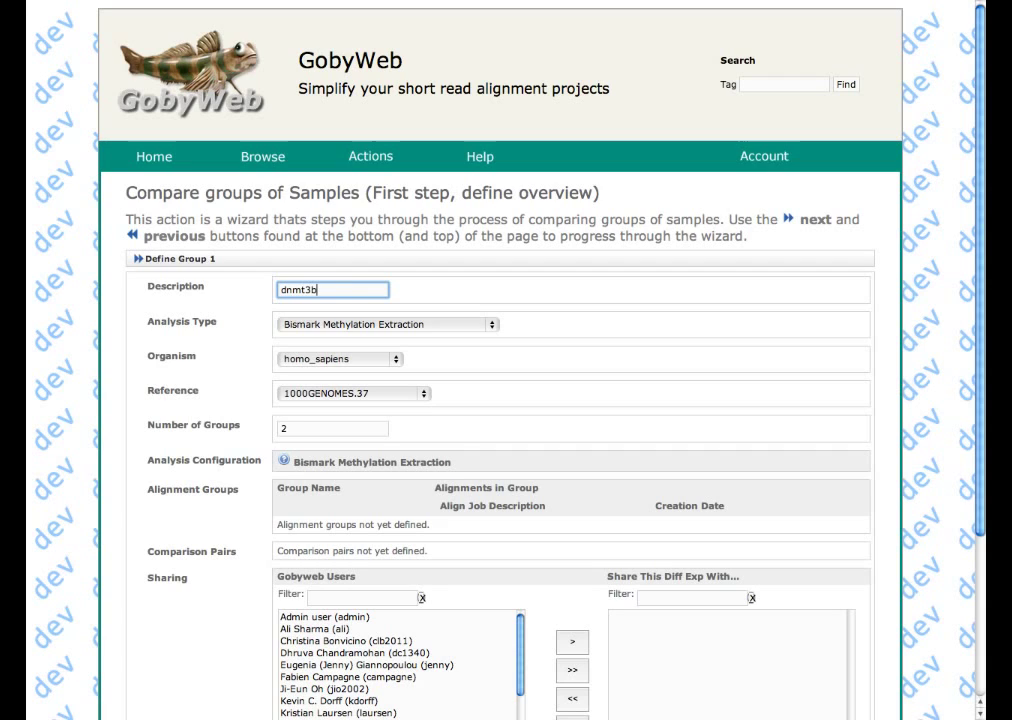
# Step: Complete the description as "dnmt3b-induced-vs-control-rrbs" and choose Methylation analysis at base-level resolution as the analysis type
pyautogui.write('-induced-vs-contr')
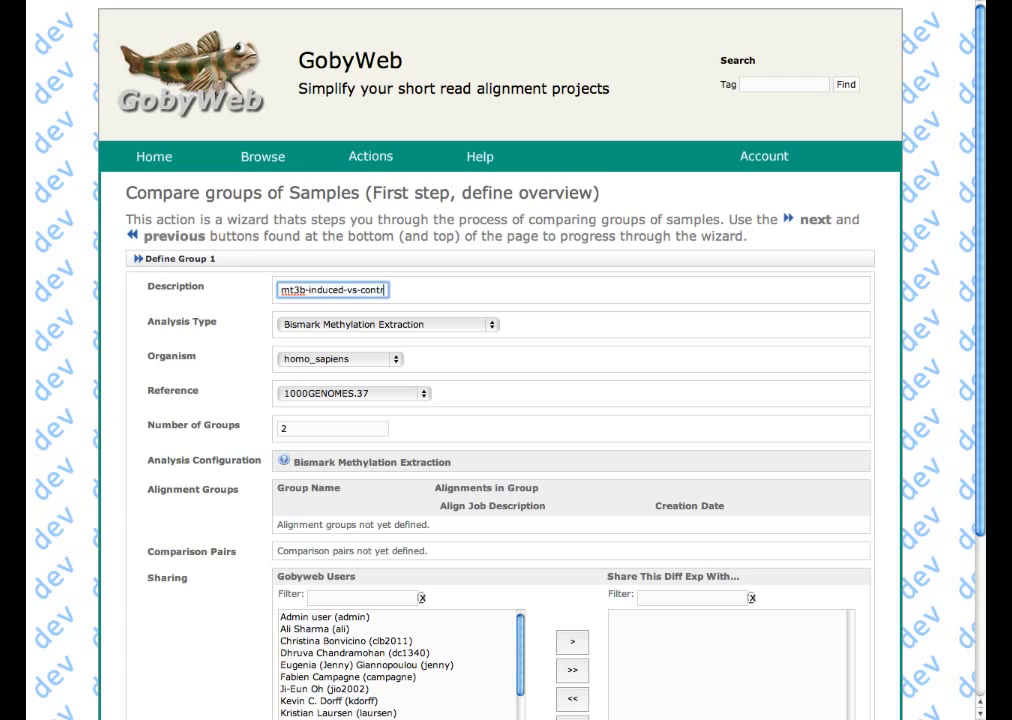
pyautogui.write('ol-rrbs')
pyautogui.click(311, 325)
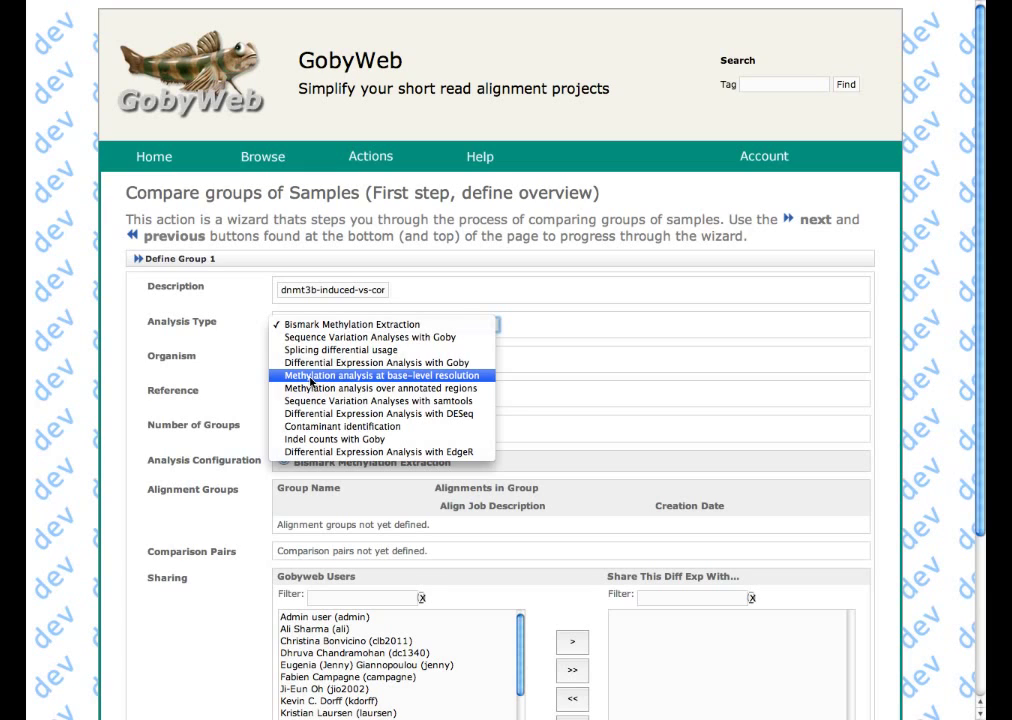
pyautogui.click(311, 376)
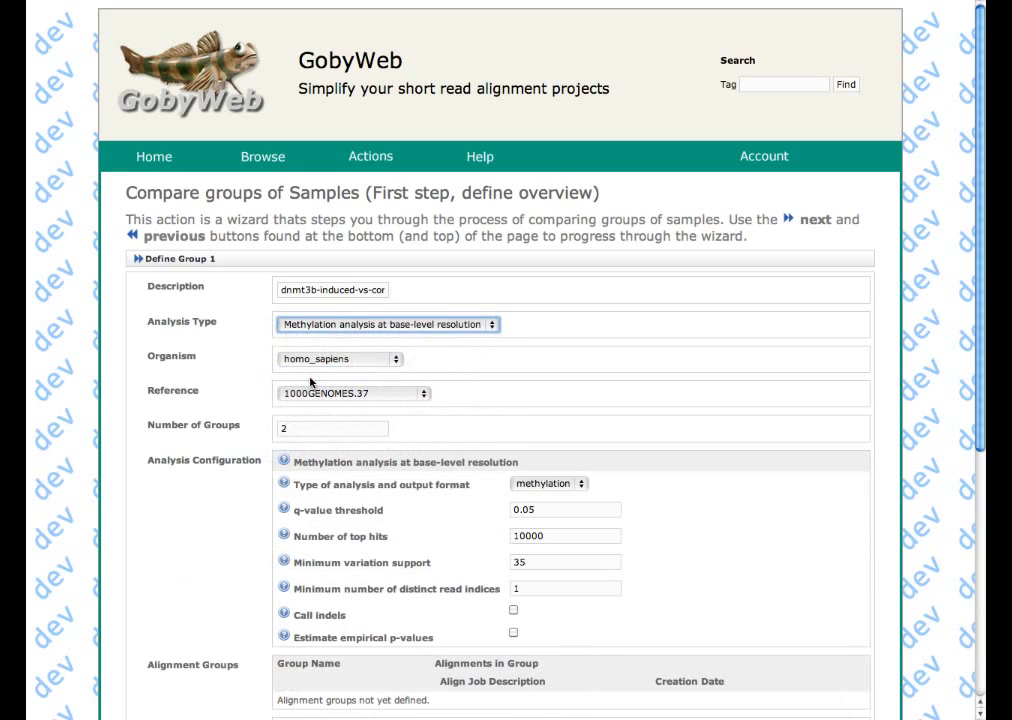
# Step: Set the organism to mus_musculus and the reference to NCBI37.55 / MM9
pyautogui.click(311, 364)
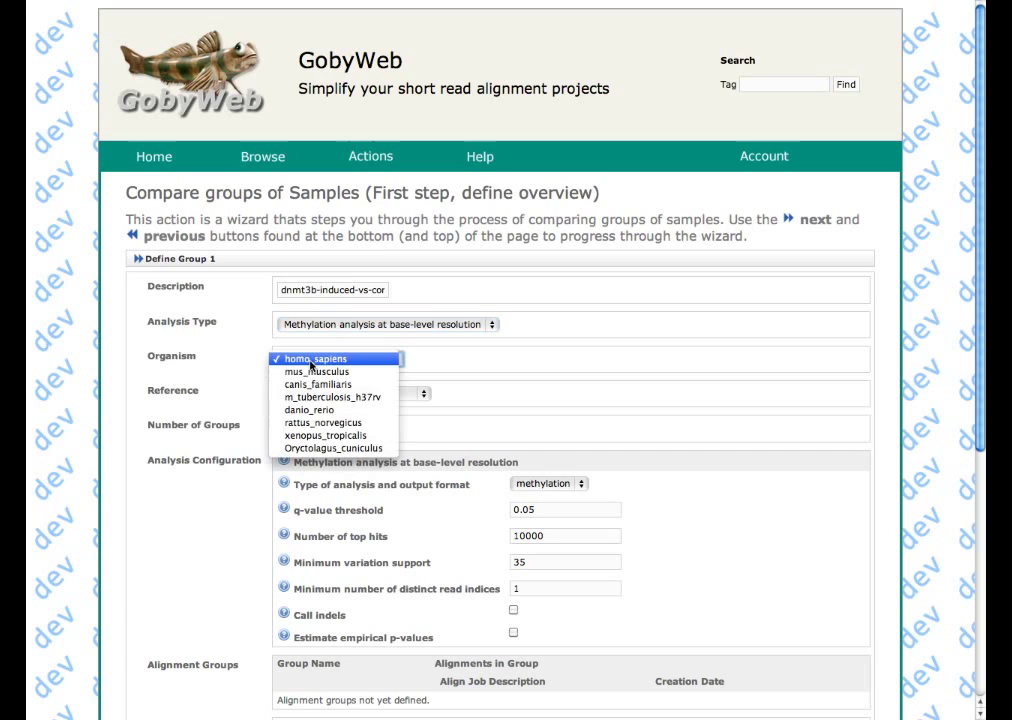
pyautogui.click(316, 372)
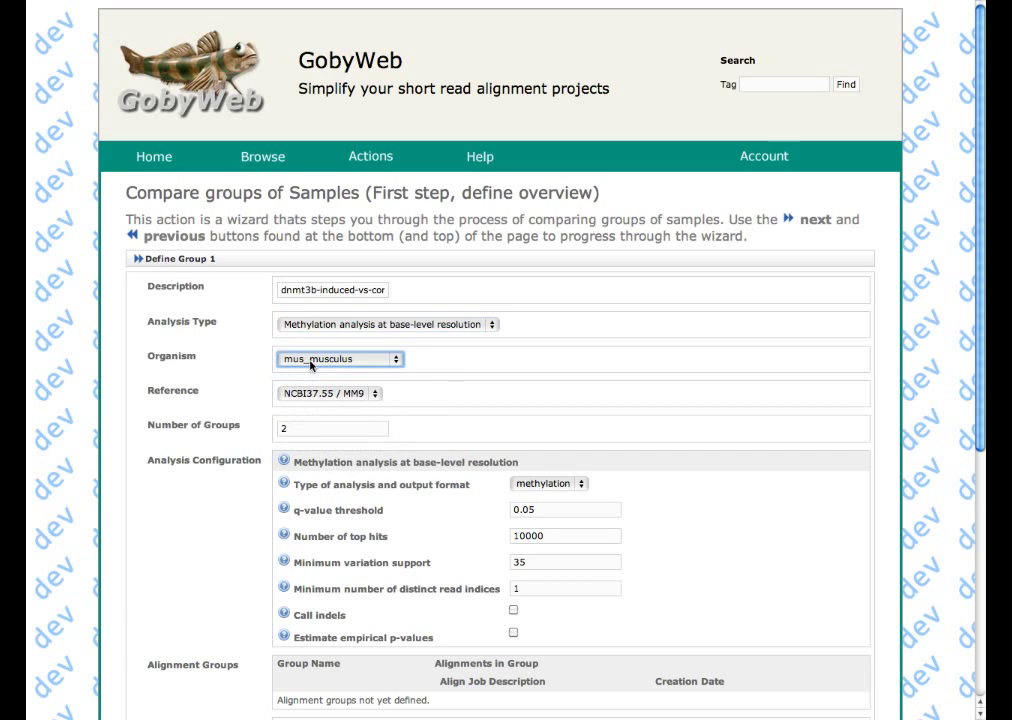
pyautogui.click(318, 396)
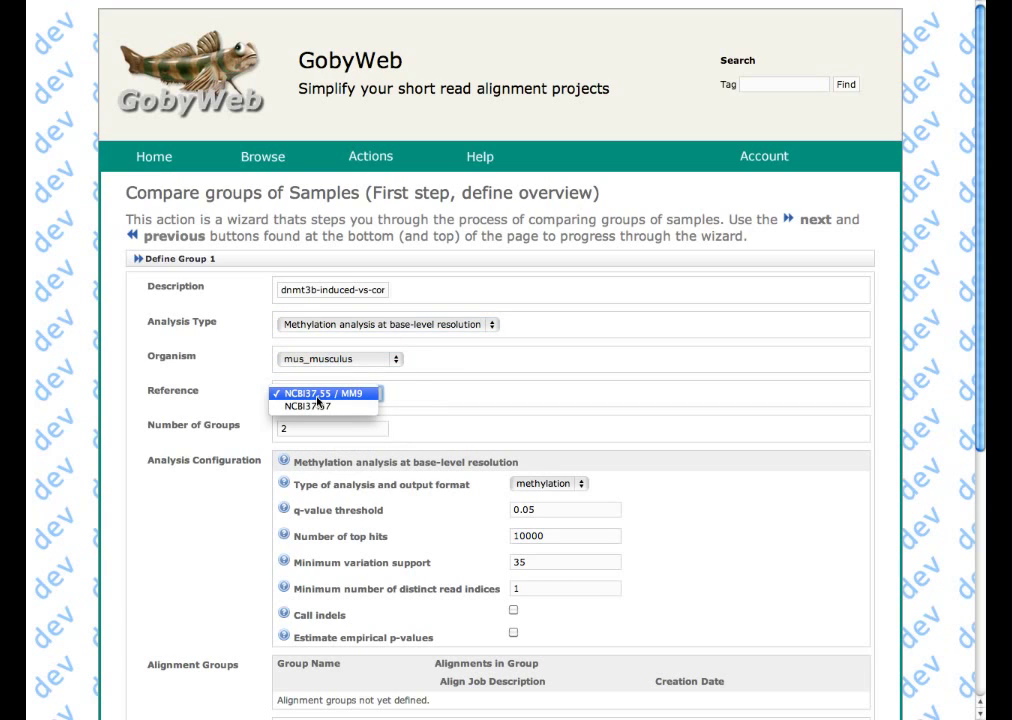
pyautogui.click(318, 395)
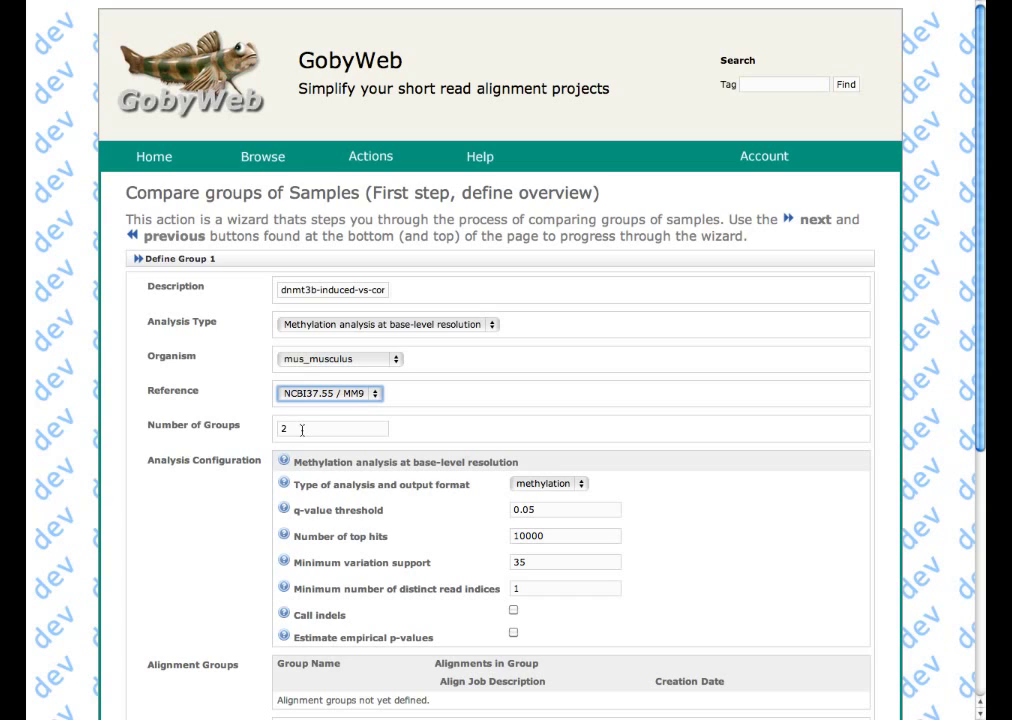
pyautogui.click(302, 430)
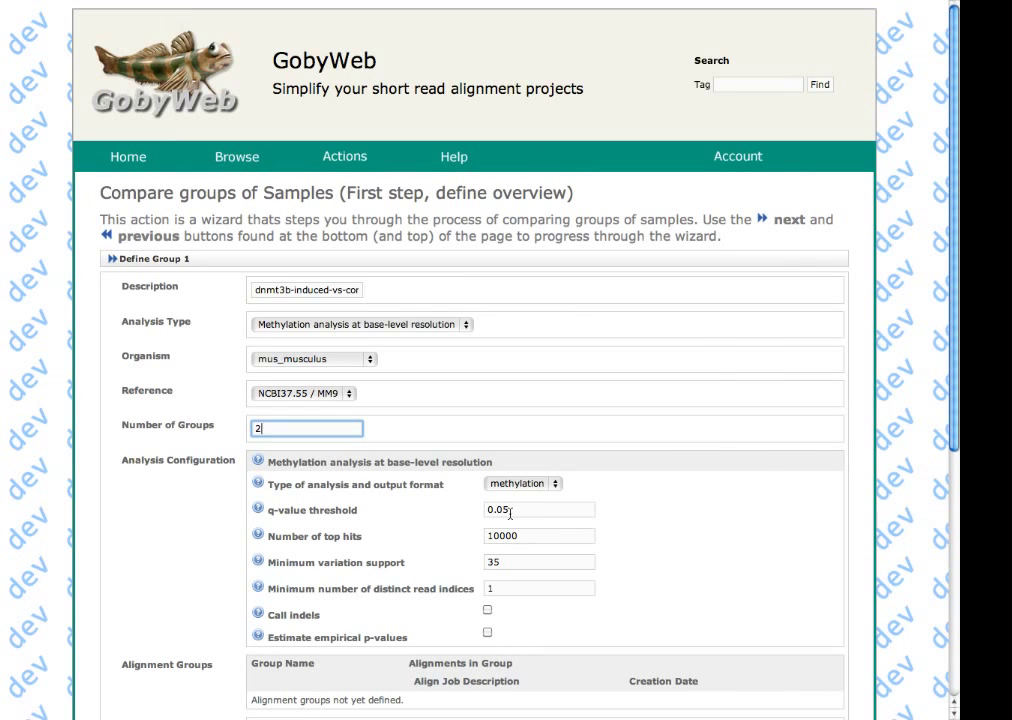
# Step: Set the minimum variation support to 60 and enable the estimation of empirical p-values
pyautogui.click(520, 536)
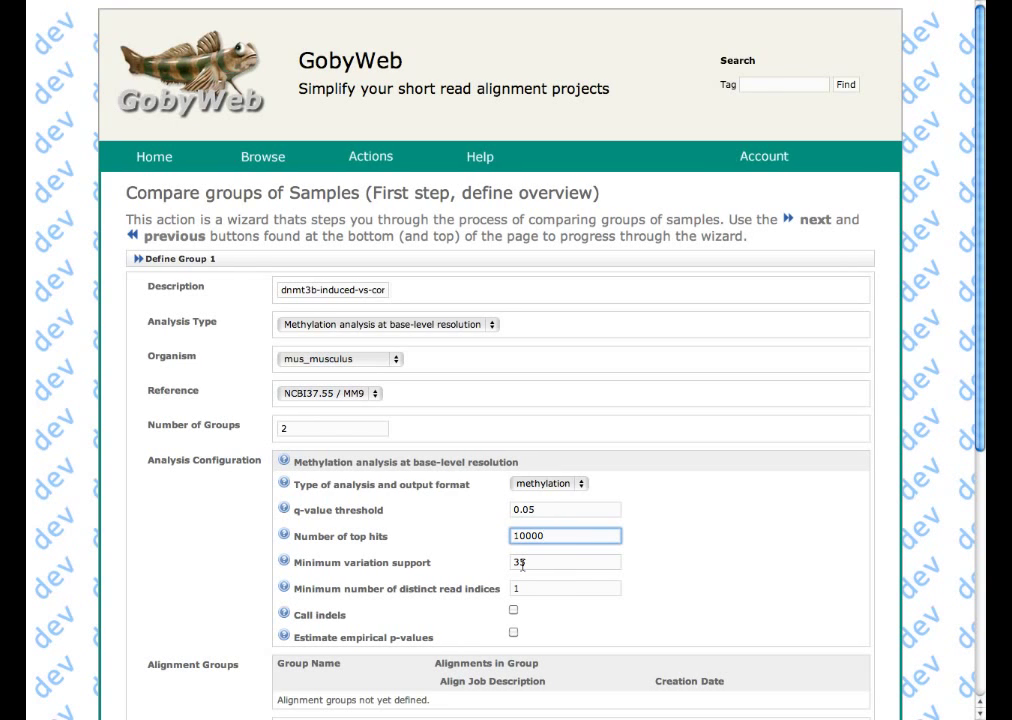
pyautogui.doubleClick(521, 563)
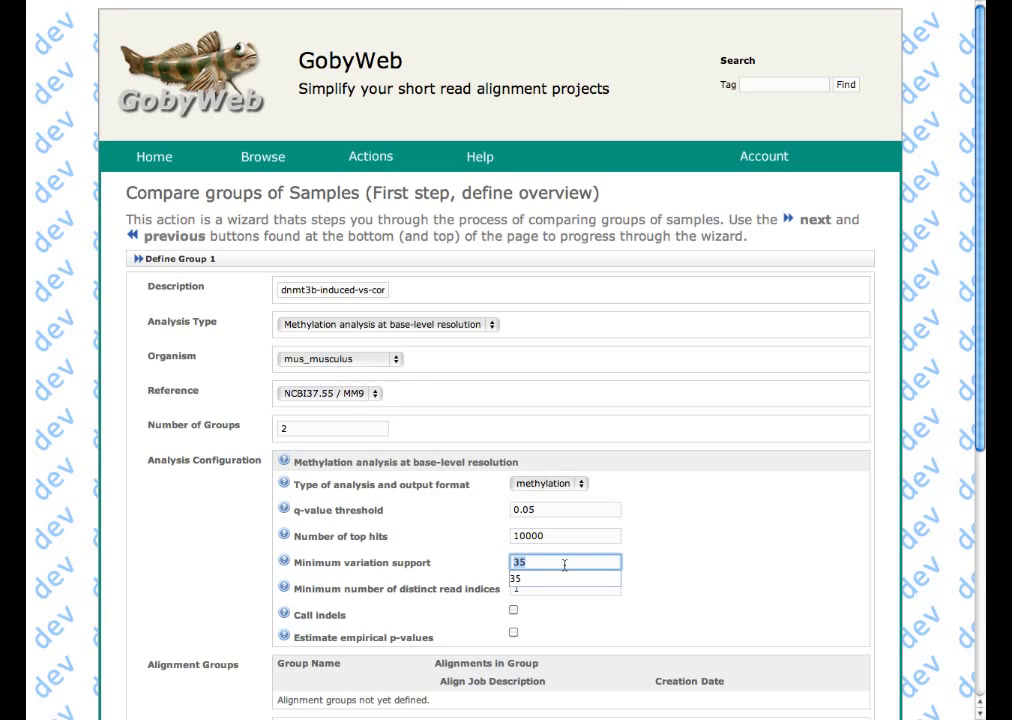
pyautogui.write('60')
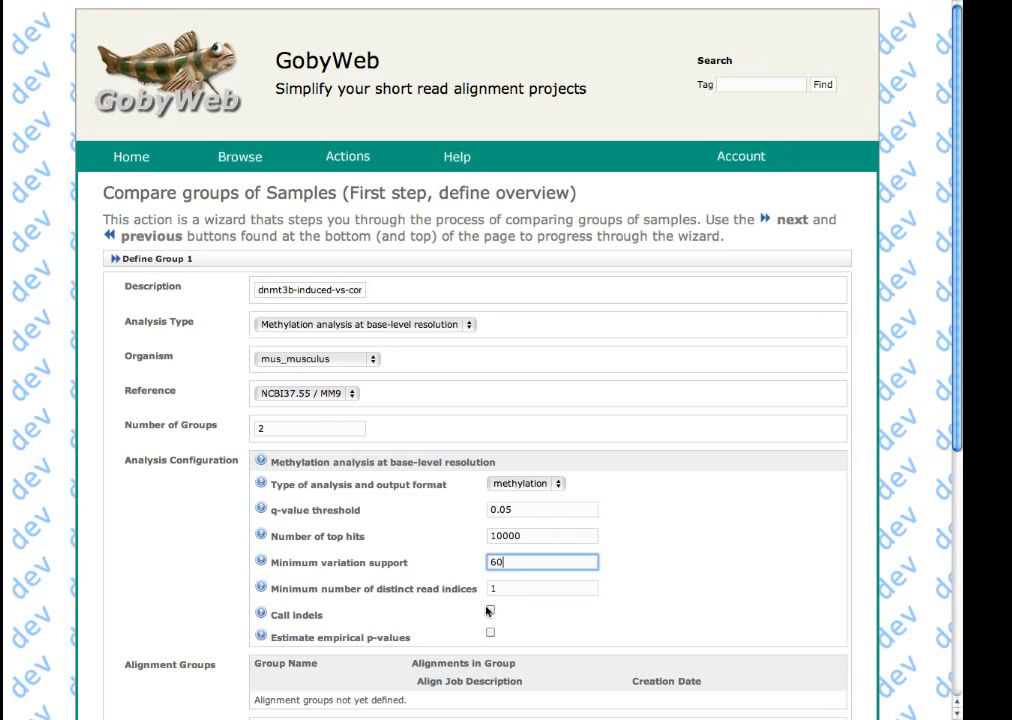
pyautogui.click(451, 615)
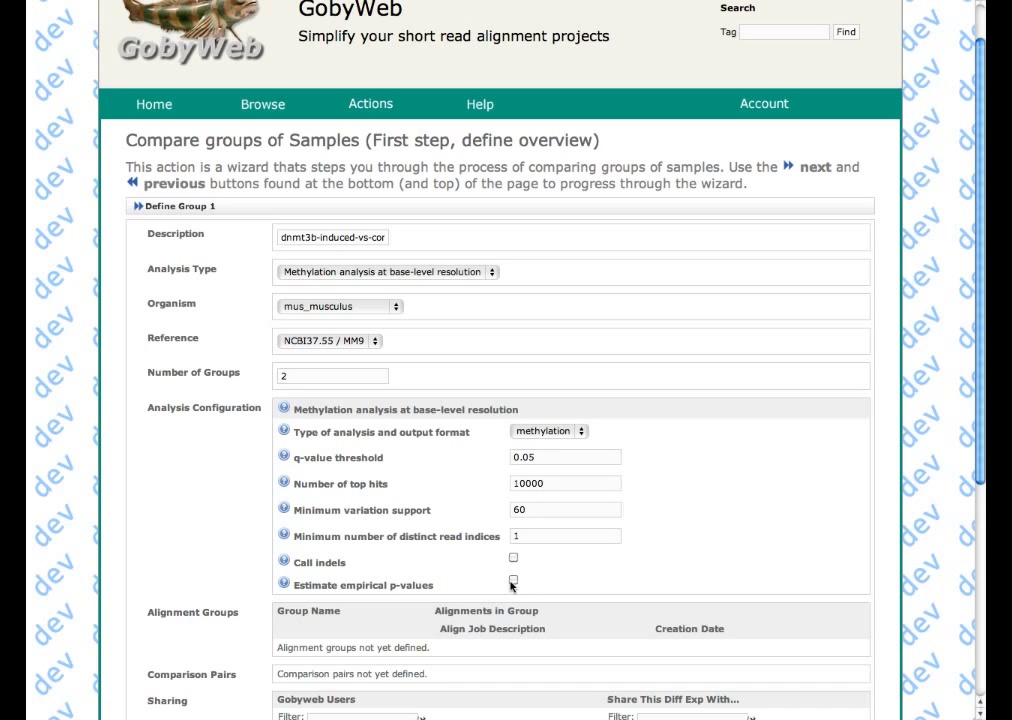
pyautogui.click(513, 580)
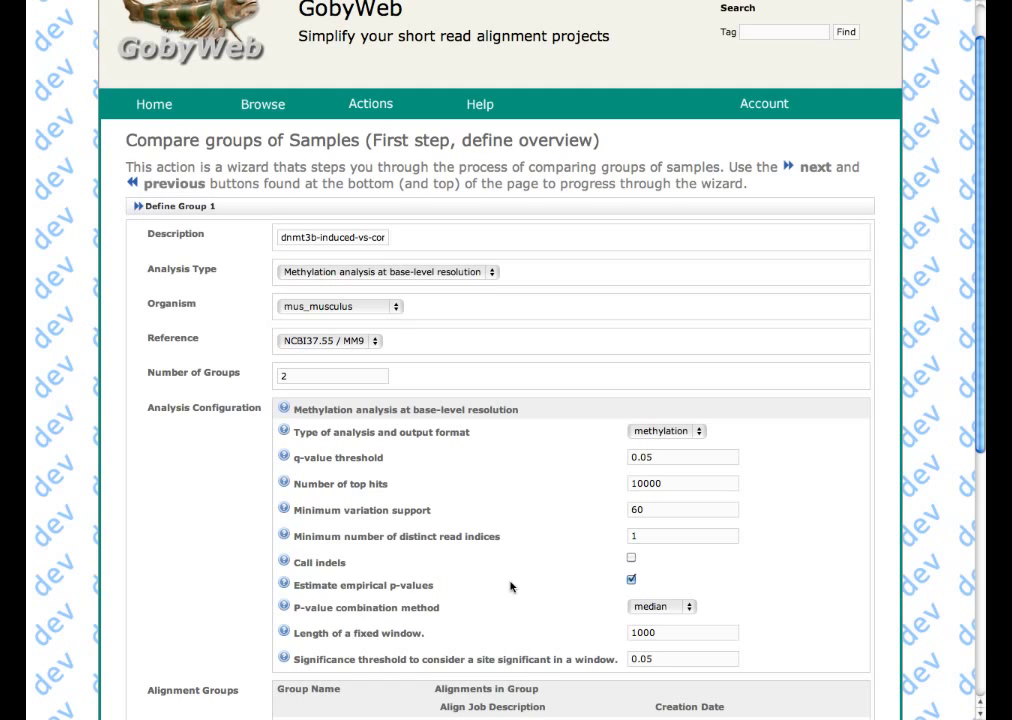
# Step: Examine the fixed window length and the significance threshold settings for the empirical p-value estimation
pyautogui.scroll(-5, 510, 586)
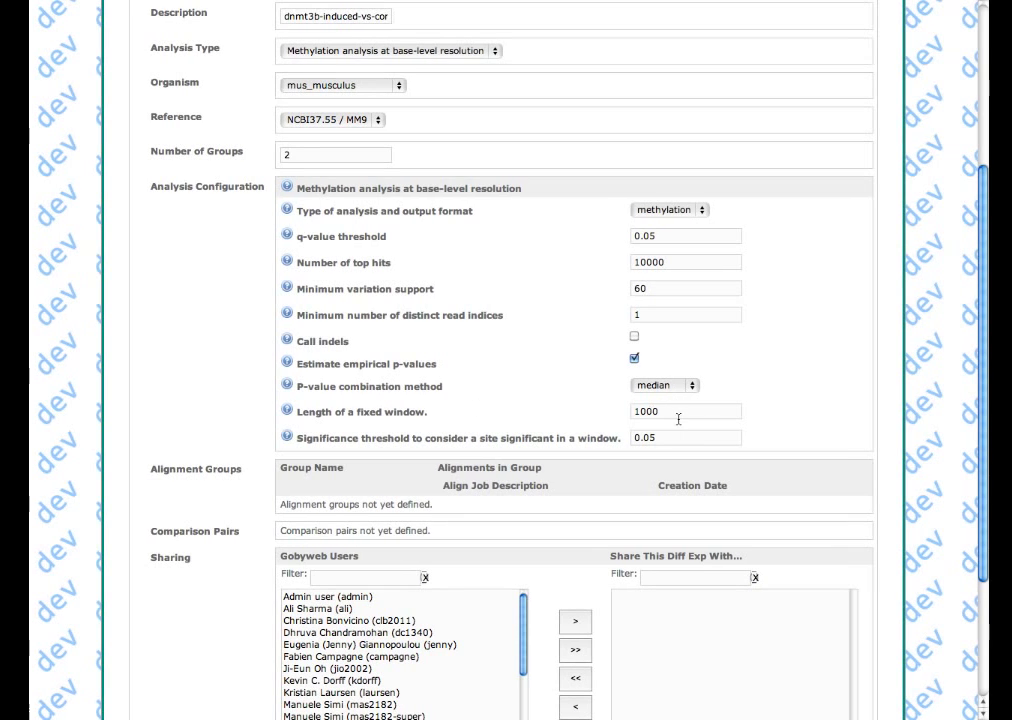
pyautogui.click(675, 417)
pyautogui.click(646, 424)
pyautogui.click(660, 415)
pyautogui.click(658, 438)
pyautogui.doubleClick(658, 438)
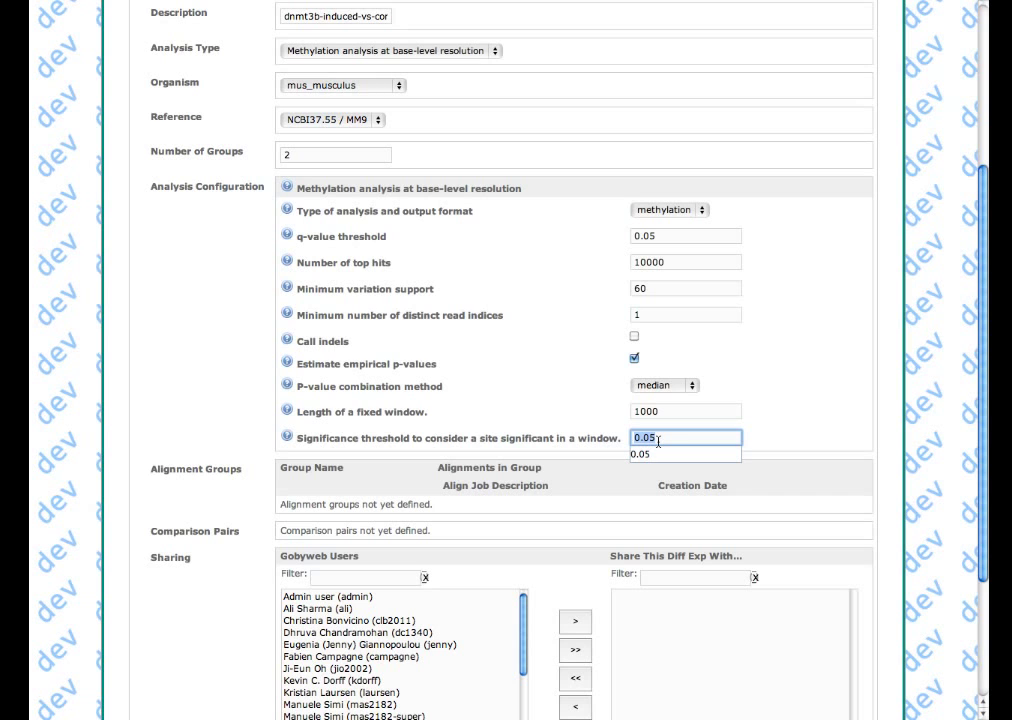
pyautogui.click(585, 500)
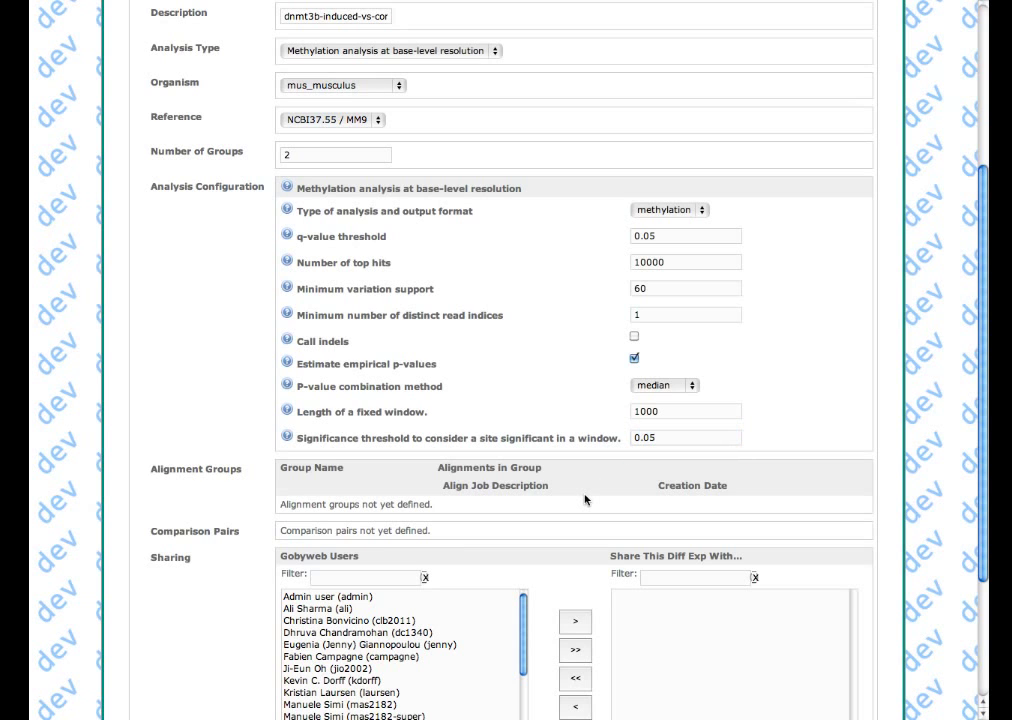
# Step: Continue to the definition of group 1 and name the group "Control"
pyautogui.scroll(-4, 585, 500)
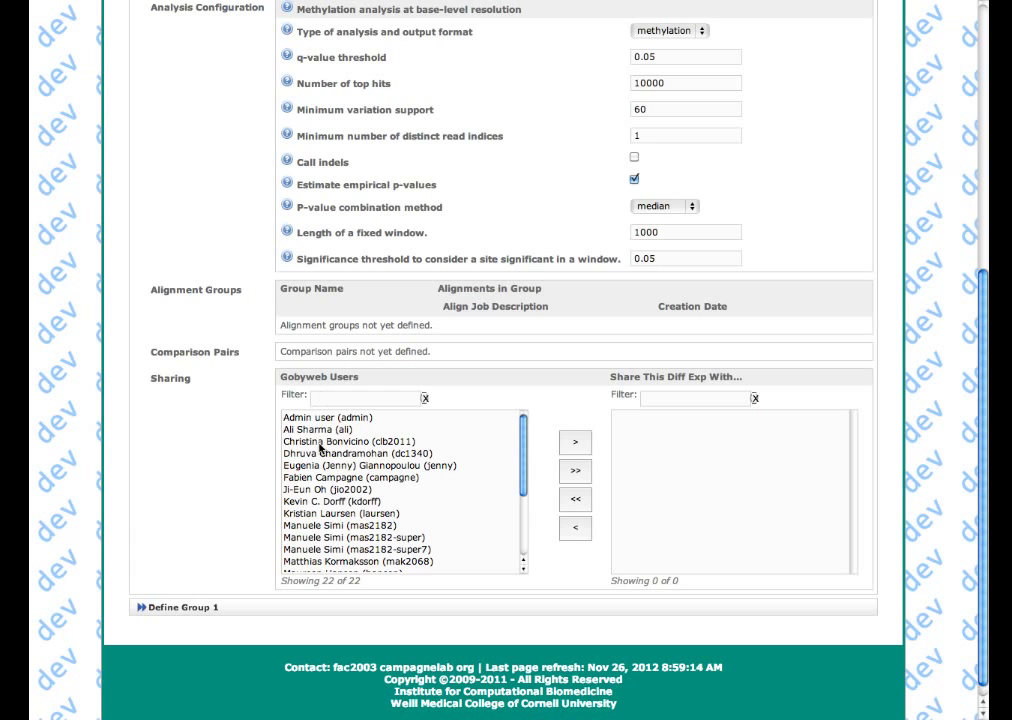
pyautogui.scroll(-5, 340, 499)
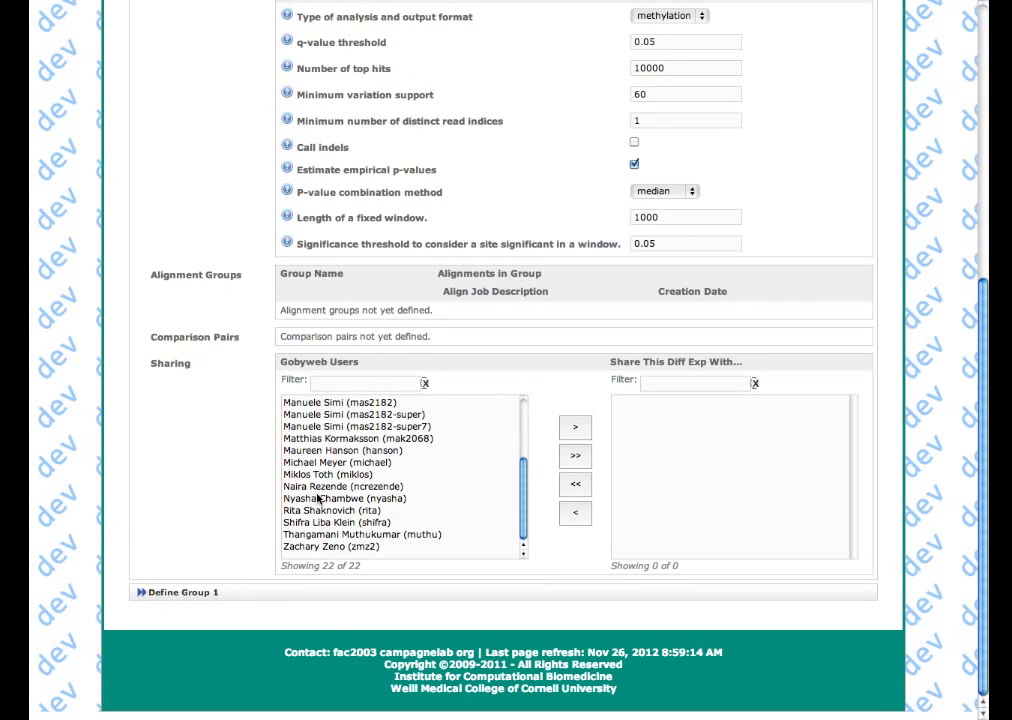
pyautogui.click(186, 593)
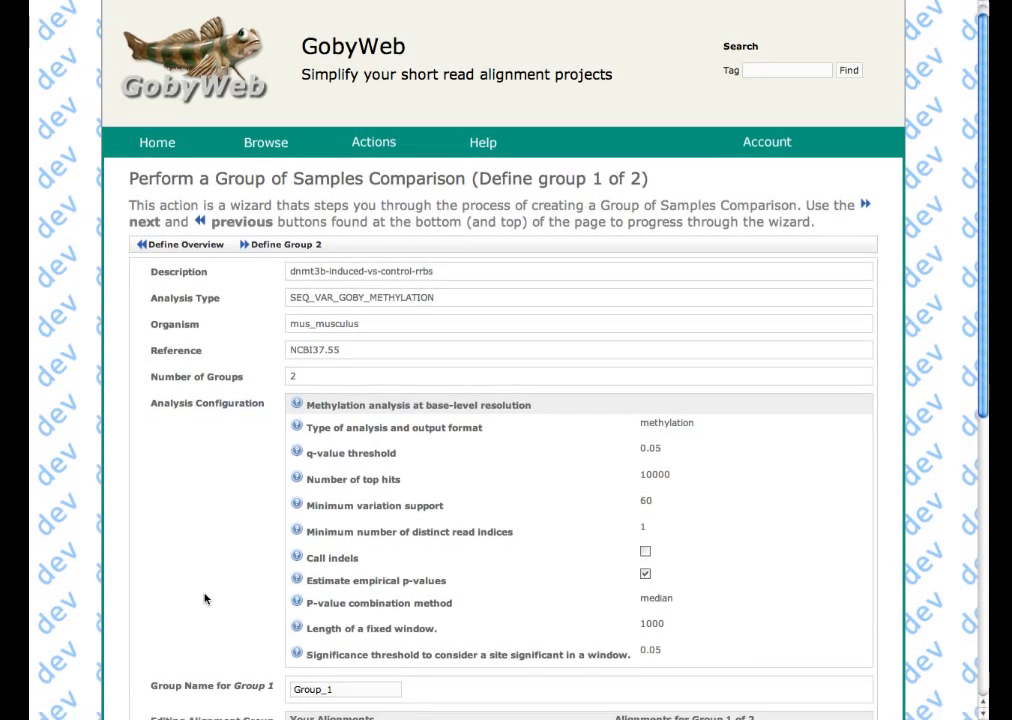
pyautogui.scroll(-5, 204, 598)
pyautogui.doubleClick(348, 429)
pyautogui.write('Control')
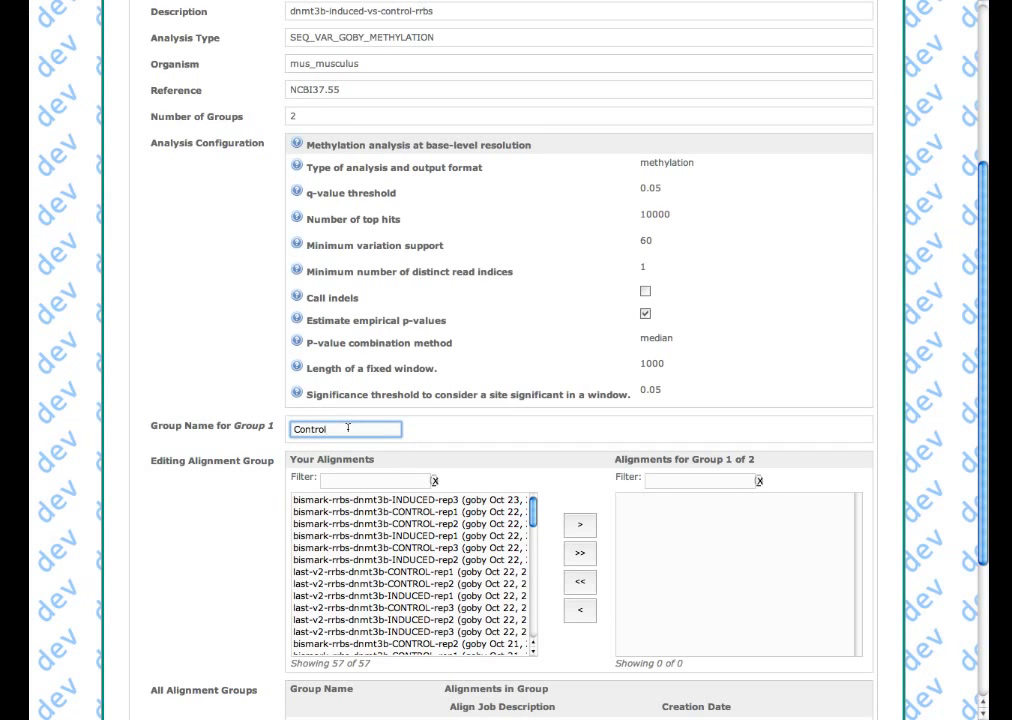
# Step: Filter the available alignments by "last" and add last-v2-rrbs-dnmt3b-CONTROL-rep1, rep2 and rep3 to group 1
pyautogui.click(369, 479)
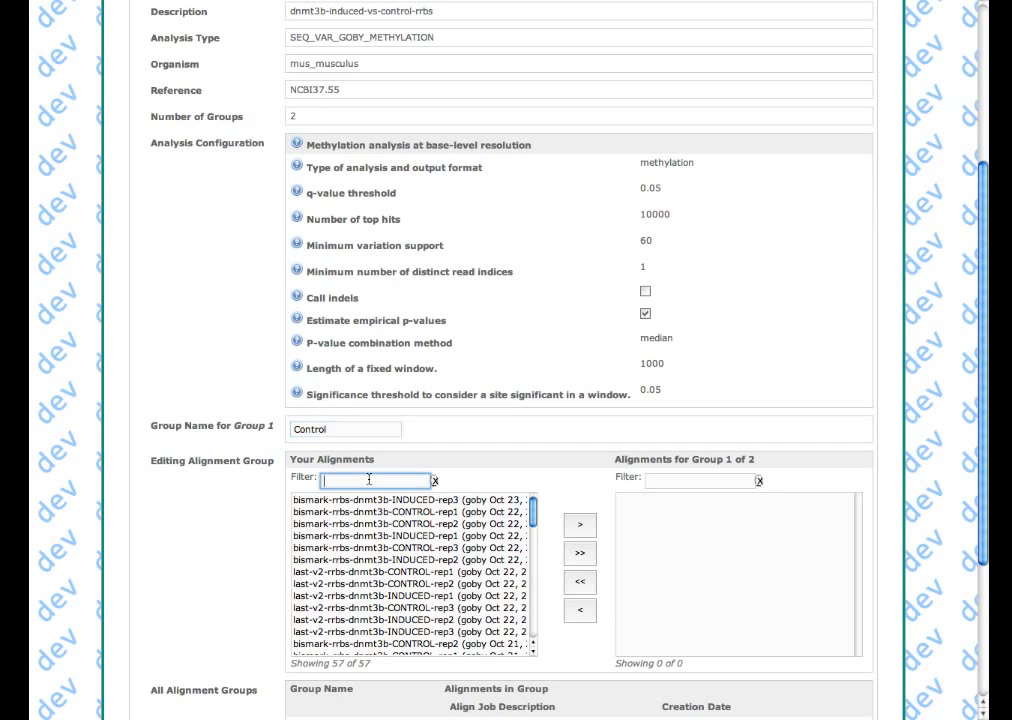
pyautogui.write('last')
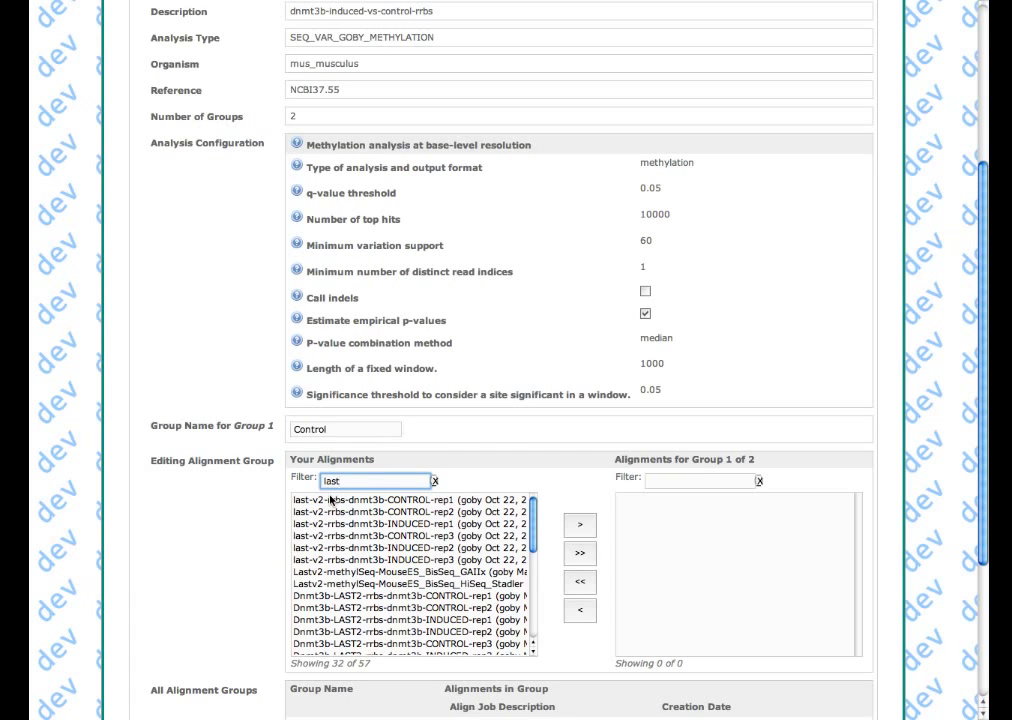
pyautogui.click(348, 505)
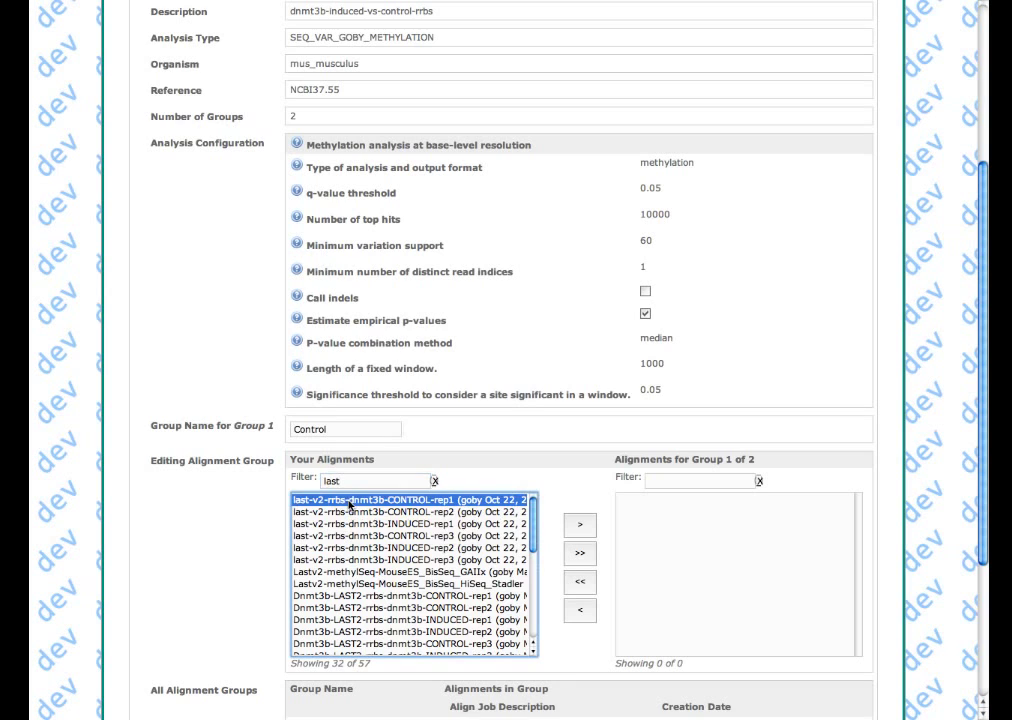
pyautogui.keyDown('shift'); pyautogui.click(363, 513); pyautogui.keyUp('shift')
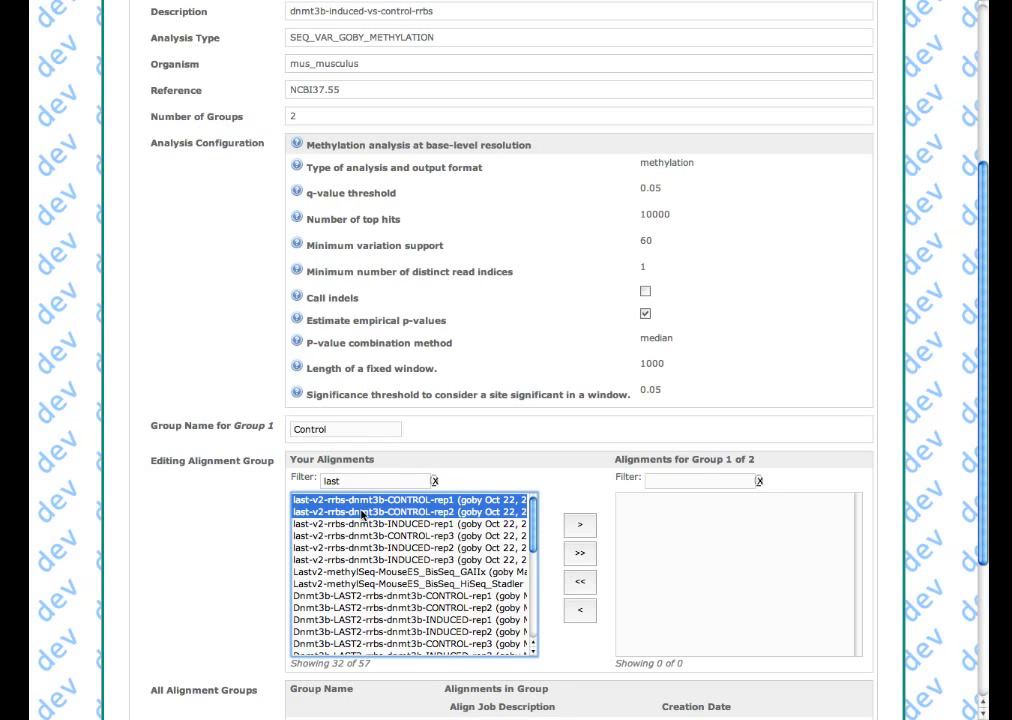
pyautogui.keyDown('super'); pyautogui.click(373, 535); pyautogui.keyUp('super')
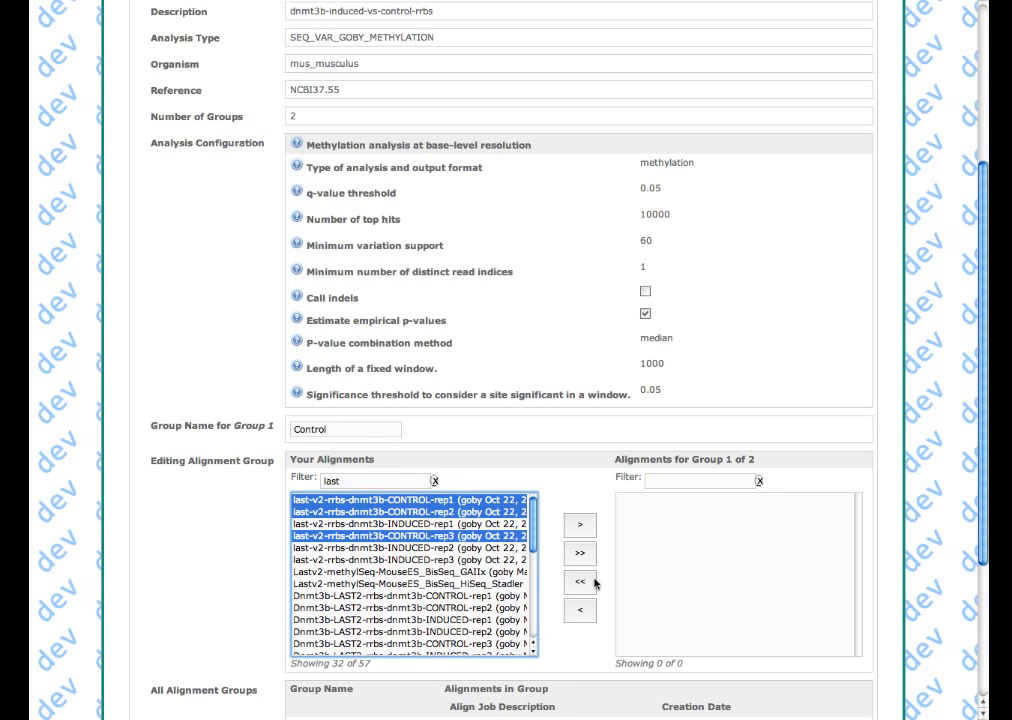
pyautogui.click(586, 526)
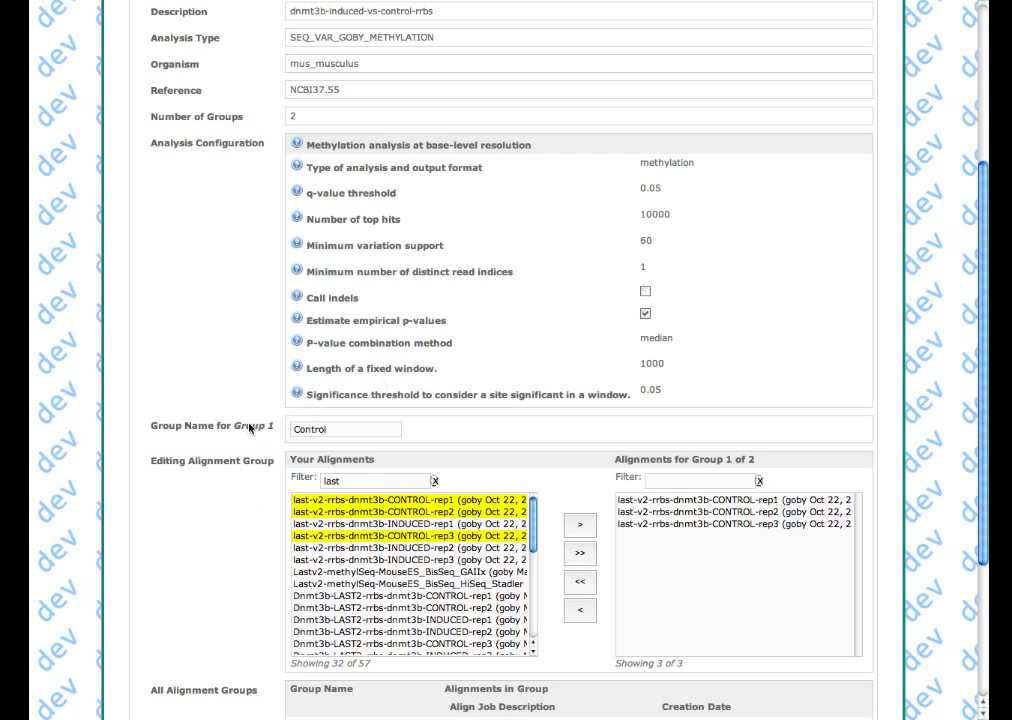
# Step: Continue to the definition of group 2 and name the group "Induced"
pyautogui.scroll(-5, 250, 470)
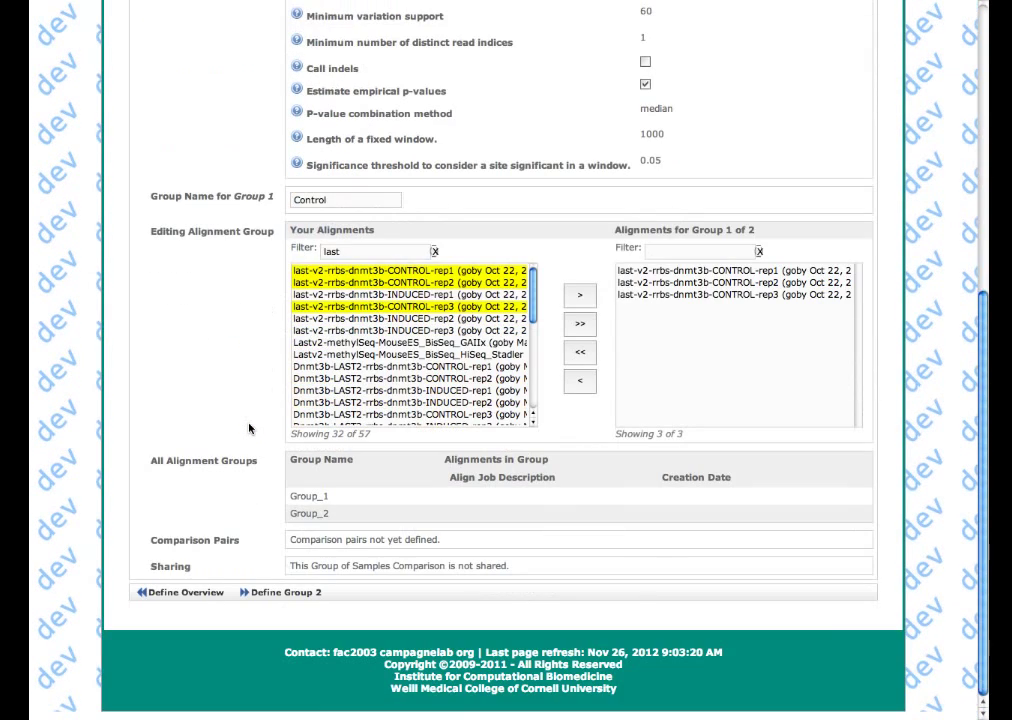
pyautogui.click(256, 592)
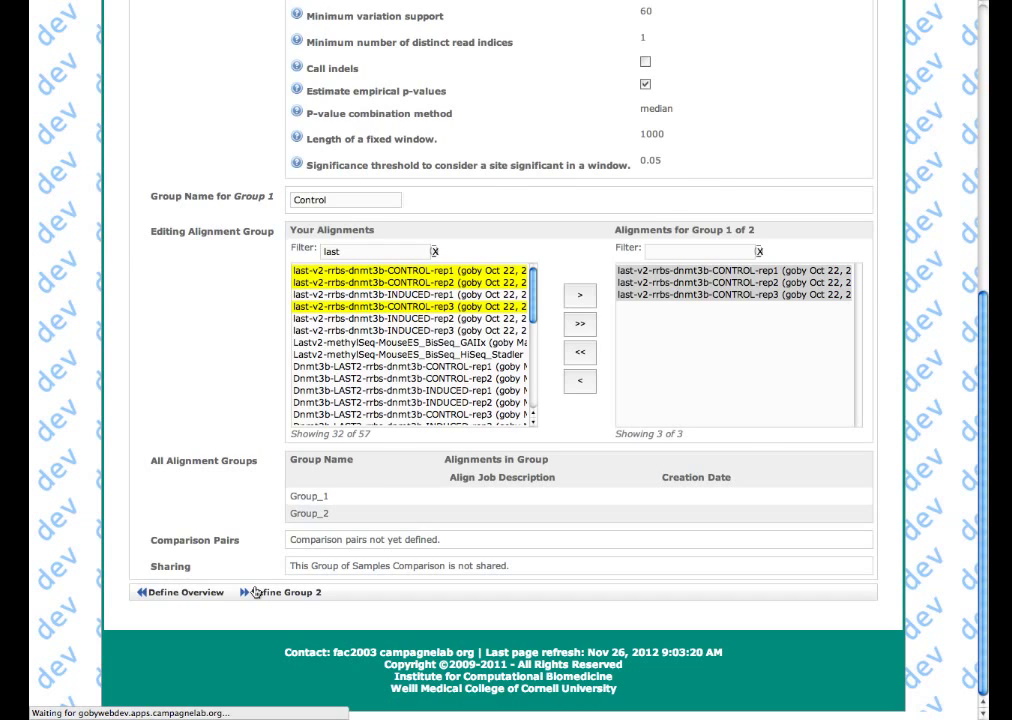
pyautogui.scroll(-5, 256, 592)
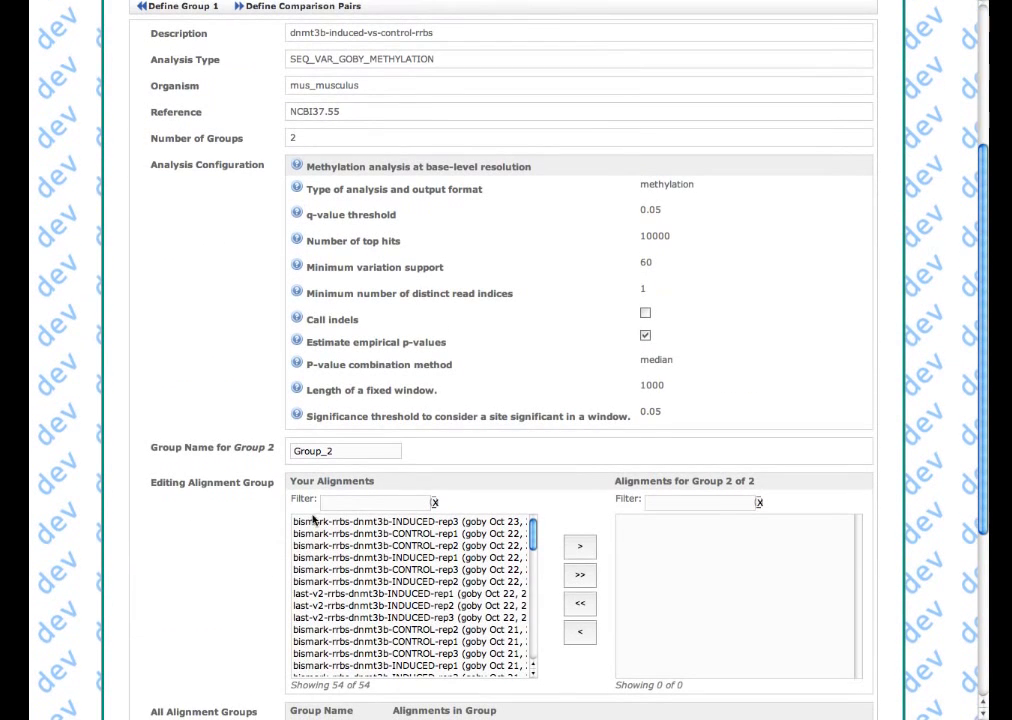
pyautogui.click(338, 452)
pyautogui.doubleClick(338, 452)
pyautogui.write('Induced')
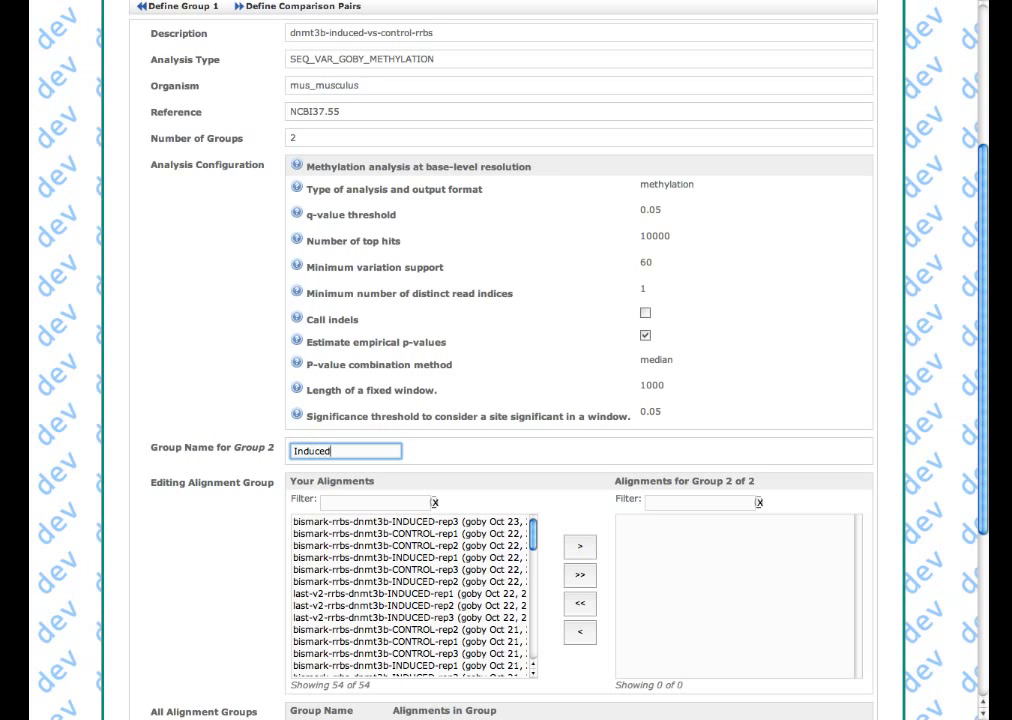
# Step: Filter alignments by "last-v2", add last-v2-rrbs-dnmt3b-INDUCED-rep1, rep2 and rep3 to group 2, and continue to the comparison pairs definition
pyautogui.press('Tab')
pyautogui.write('las')
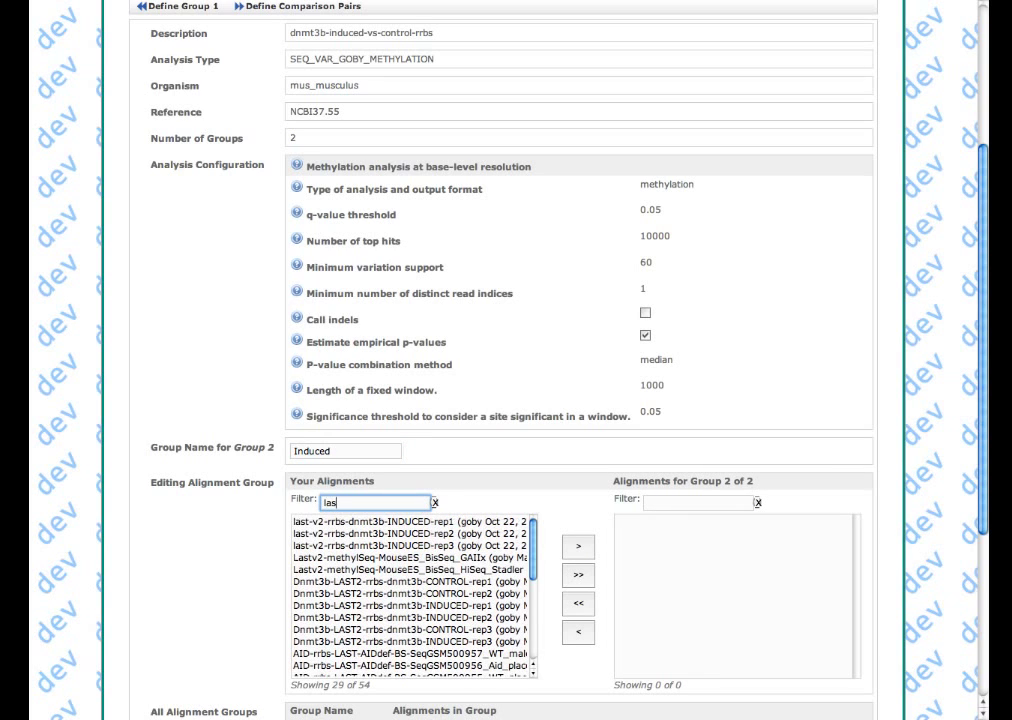
pyautogui.write('t-v2')
pyautogui.click(380, 523)
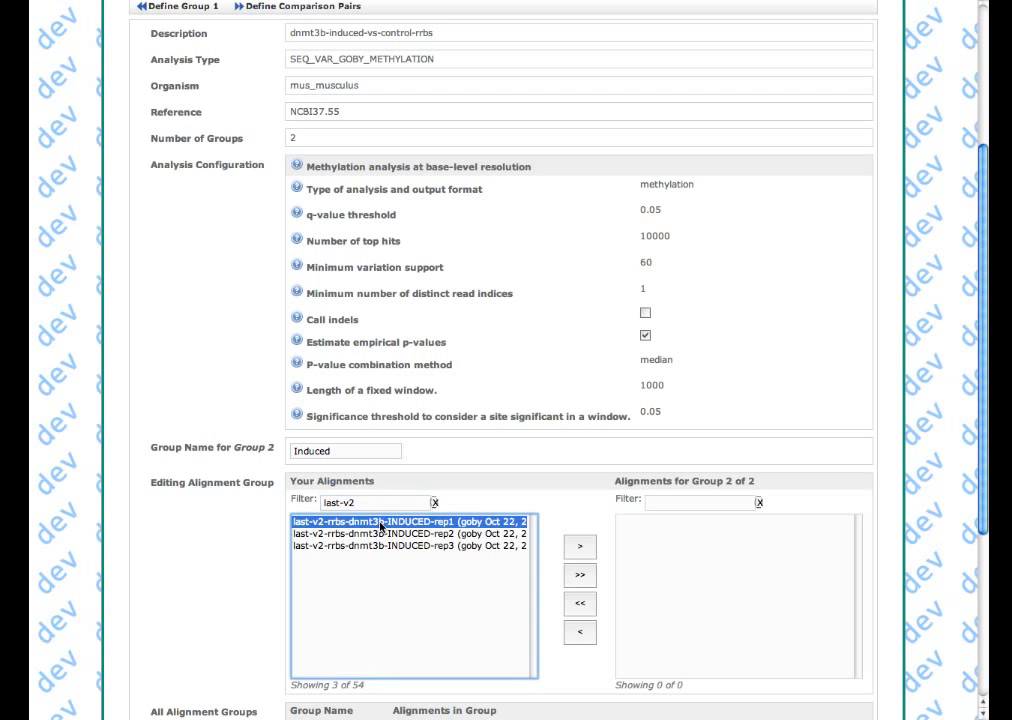
pyautogui.keyDown('shift'); pyautogui.click(380, 545); pyautogui.keyUp('shift')
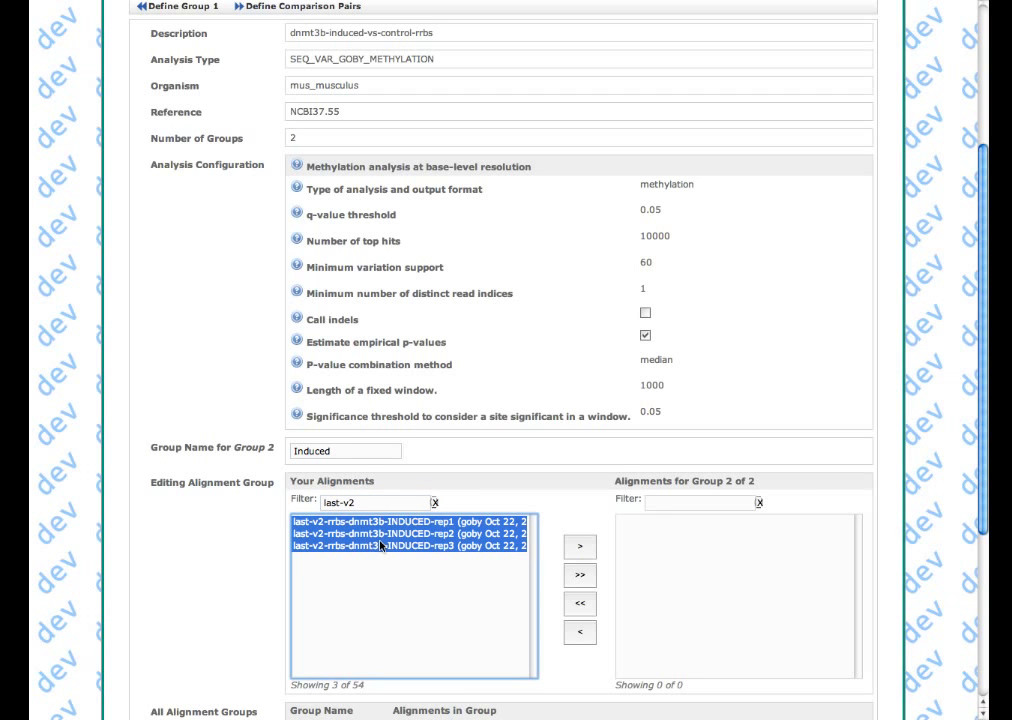
pyautogui.click(580, 545)
pyautogui.scroll(-5, 580, 545)
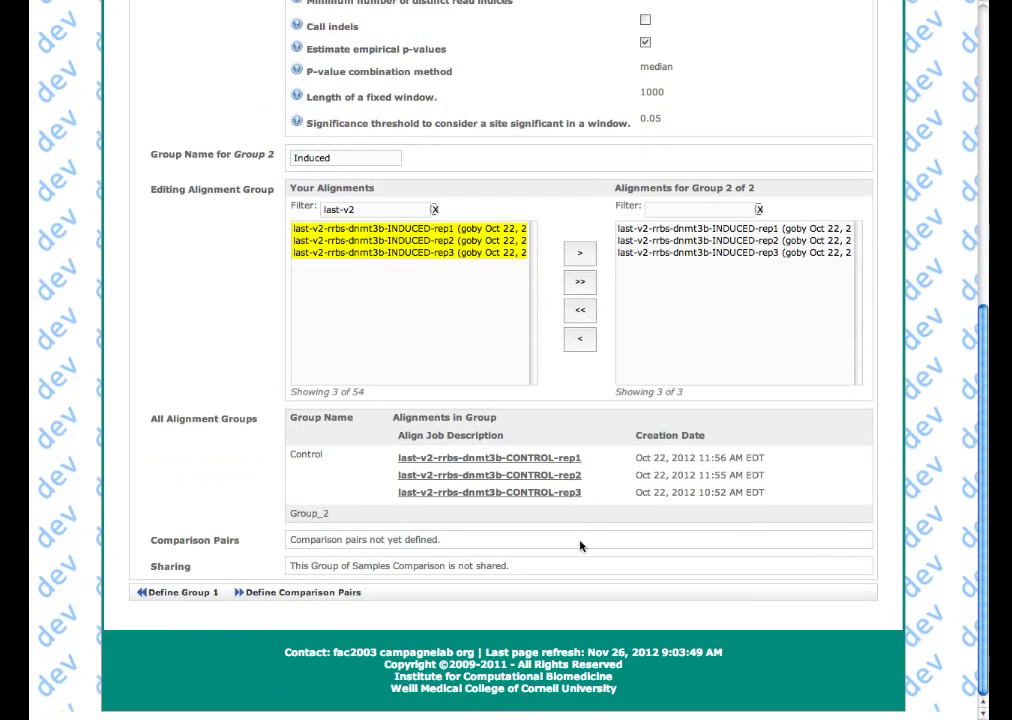
pyautogui.click(317, 594)
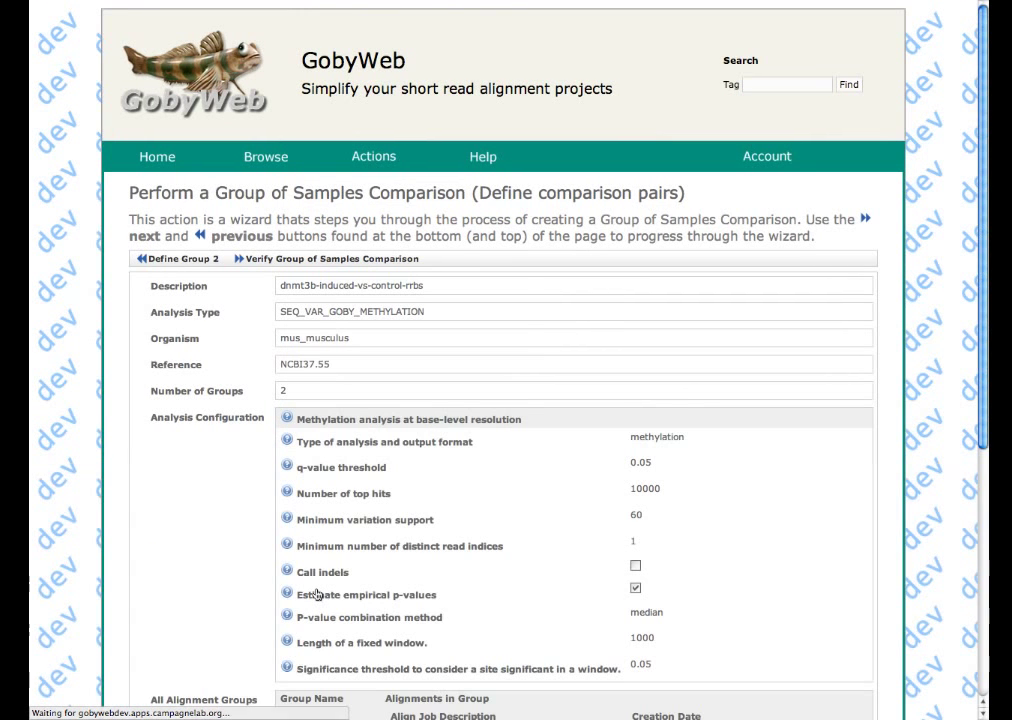
# Step: Add a comparison pair from Control to Induced and continue to the verification of the group comparison
pyautogui.scroll(-5, 317, 594)
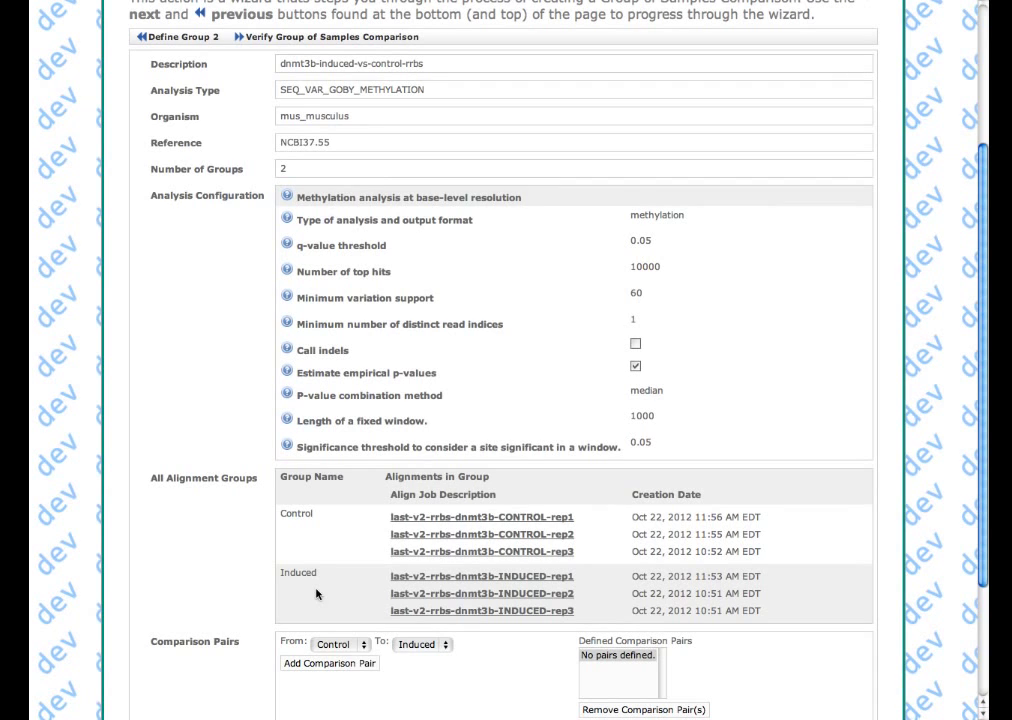
pyautogui.scroll(-1, 317, 594)
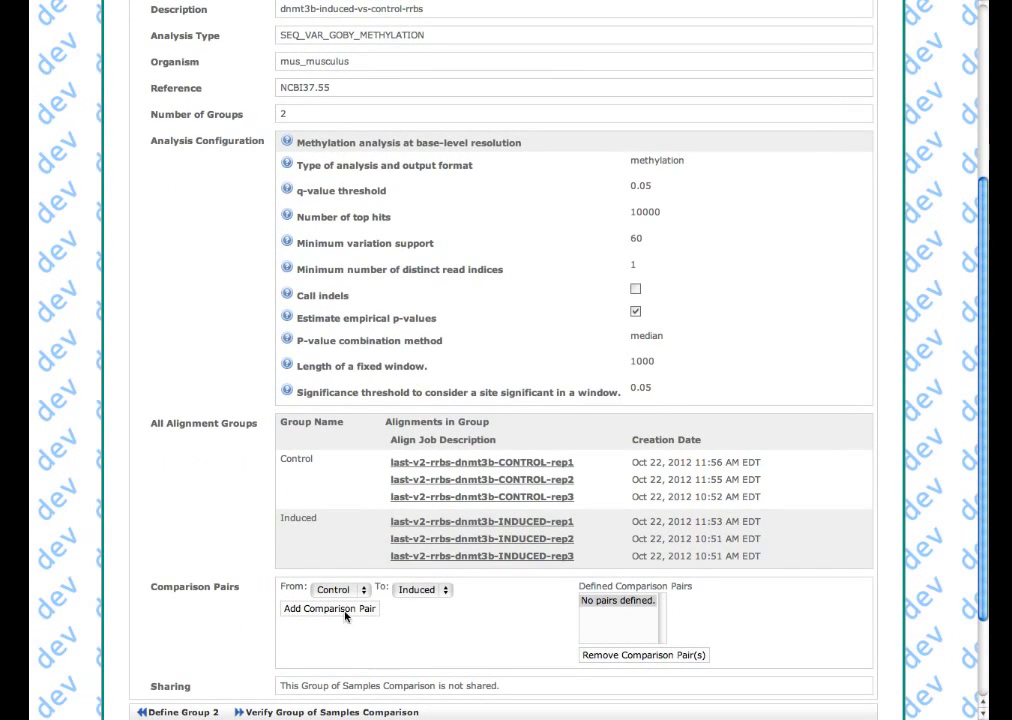
pyautogui.click(346, 609)
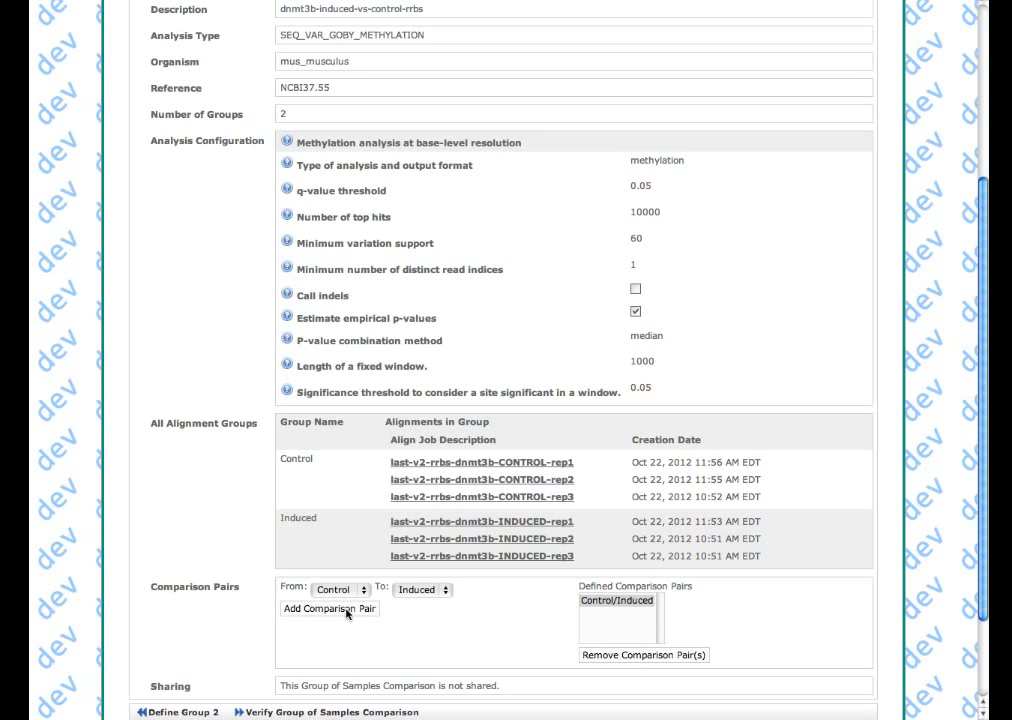
pyautogui.scroll(-2, 327, 655)
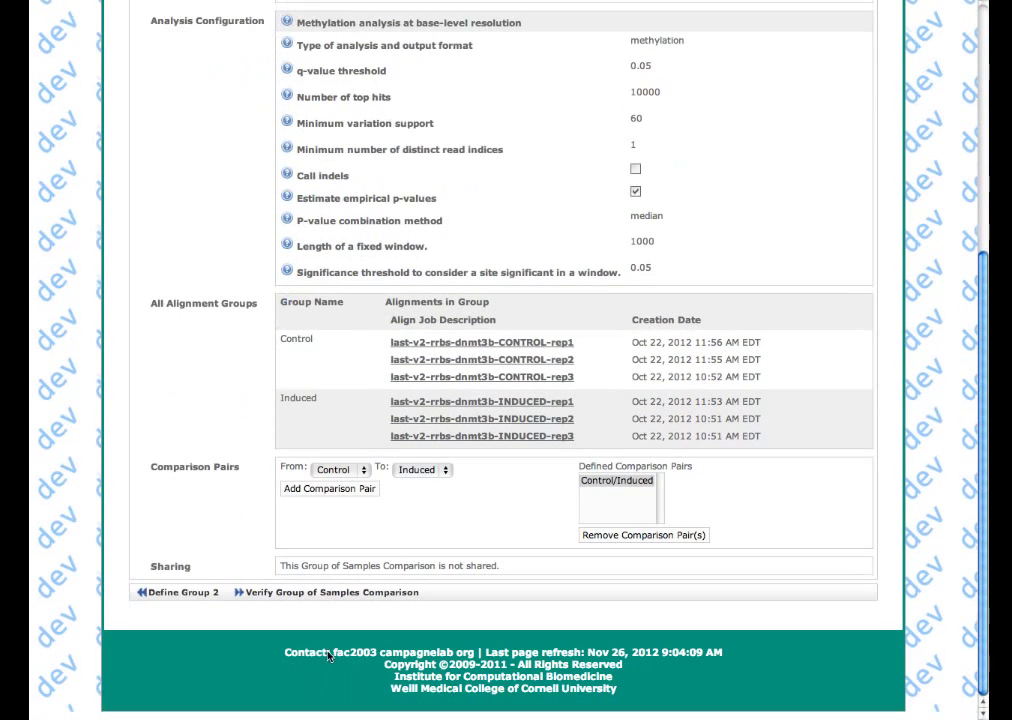
pyautogui.click(325, 599)
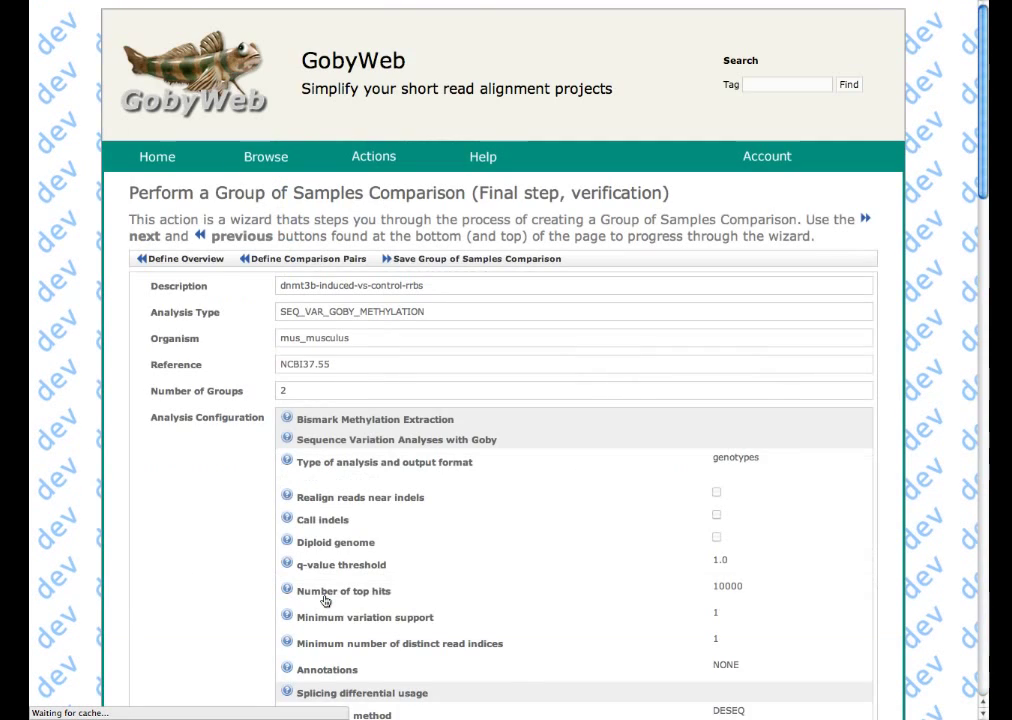
# Step: Review the final configuration, alignment groups and comparison pair, and save the group of samples comparison
pyautogui.scroll(-3, 325, 600)
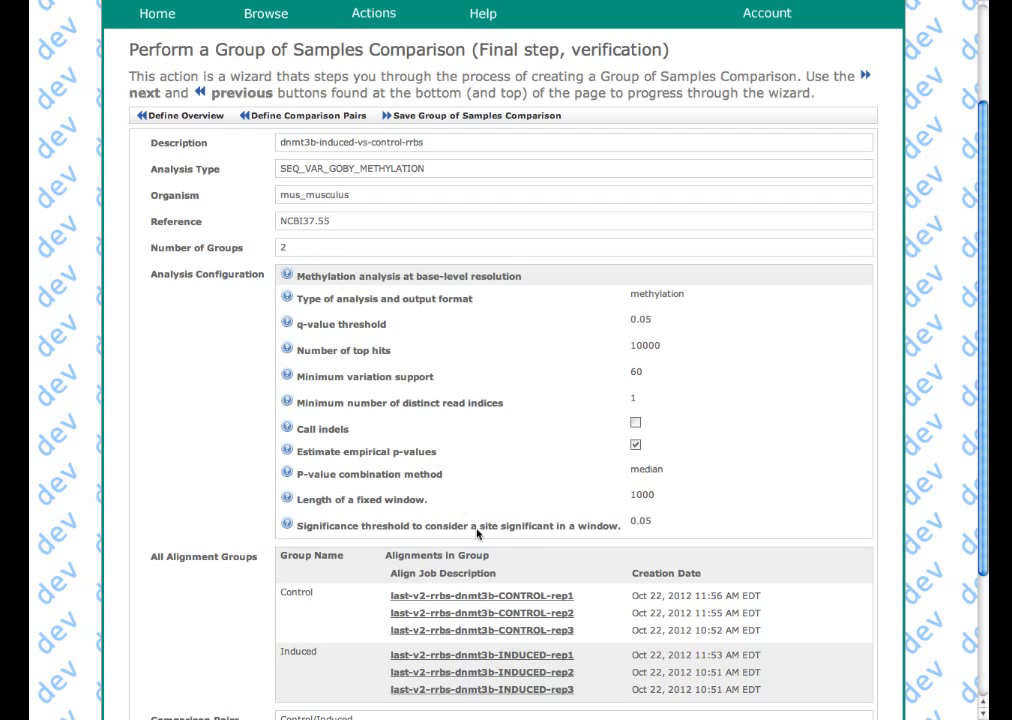
pyautogui.scroll(-3, 480, 542)
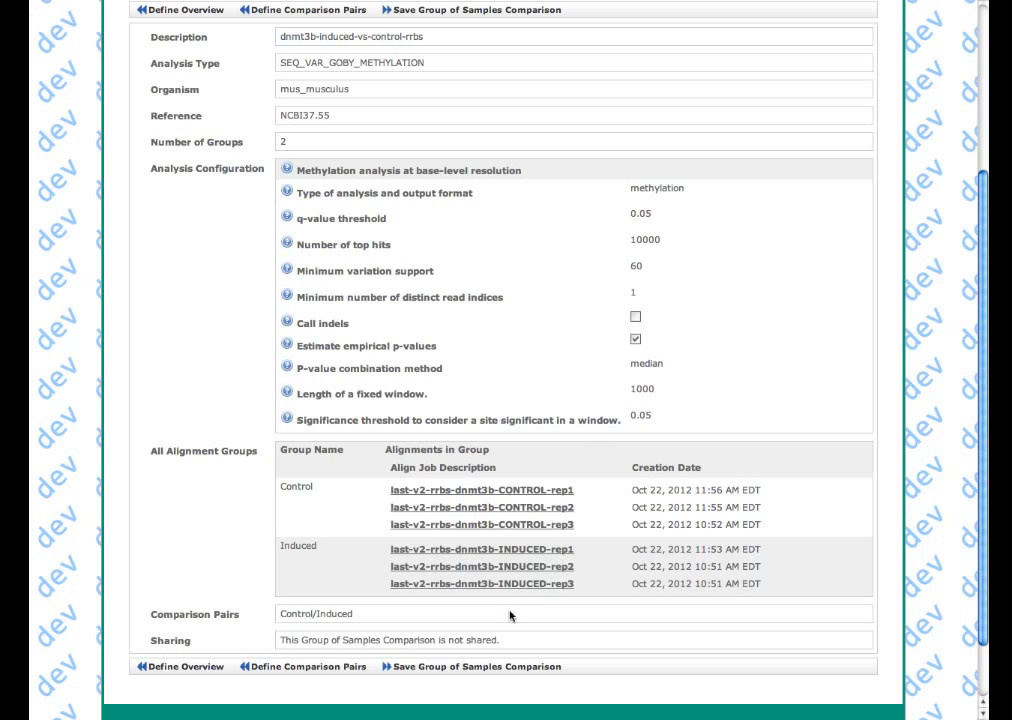
pyautogui.click(482, 667)
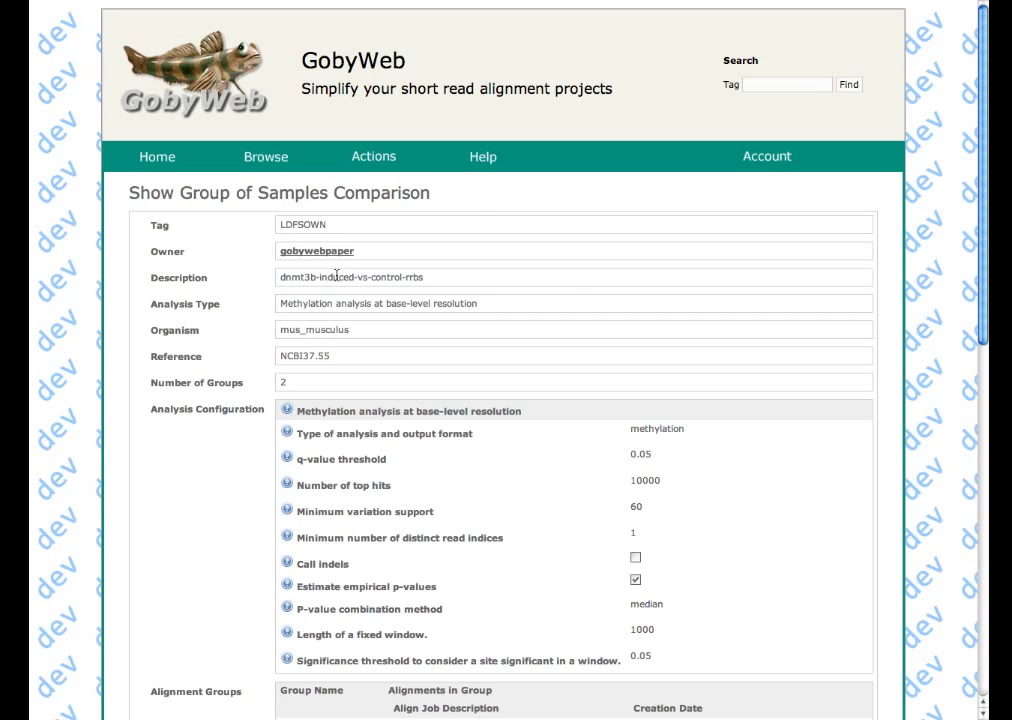
# Step: Refresh the submitted comparison's job status and go to its status history
pyautogui.scroll(-5, 336, 276)
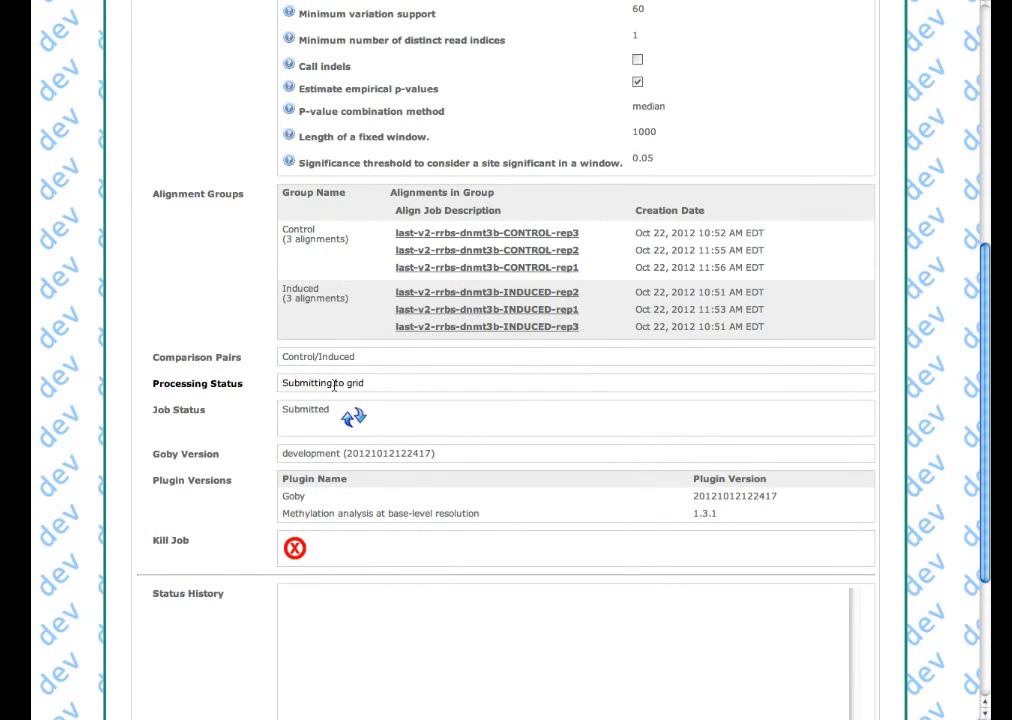
pyautogui.click(353, 418)
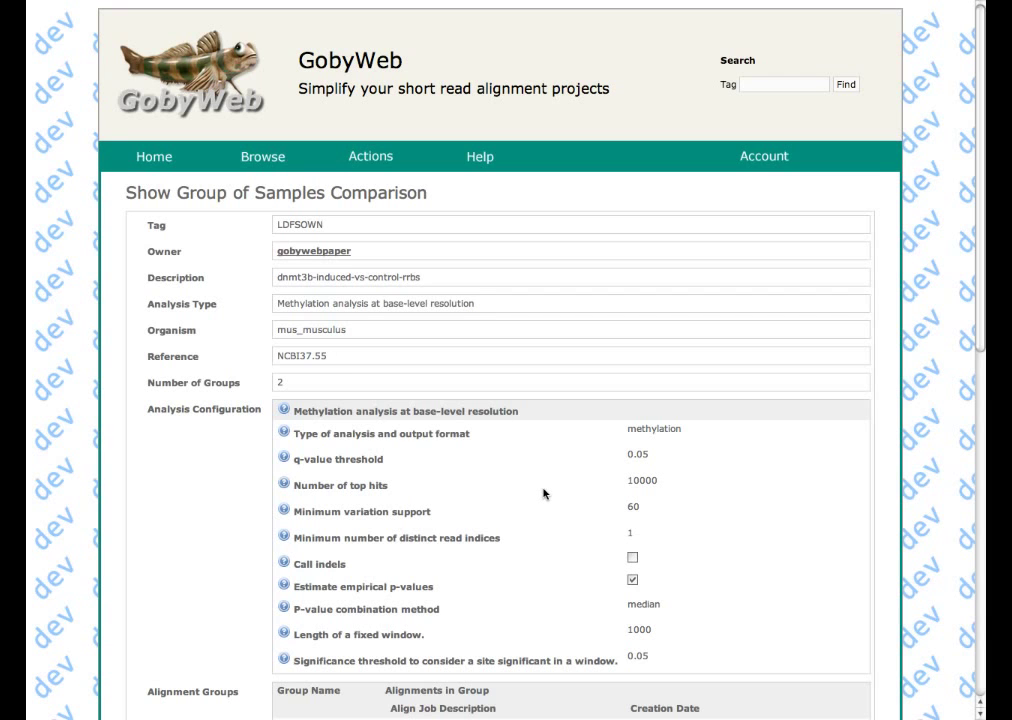
pyautogui.scroll(-10, 544, 493)
pyautogui.scroll(-10, 545, 497)
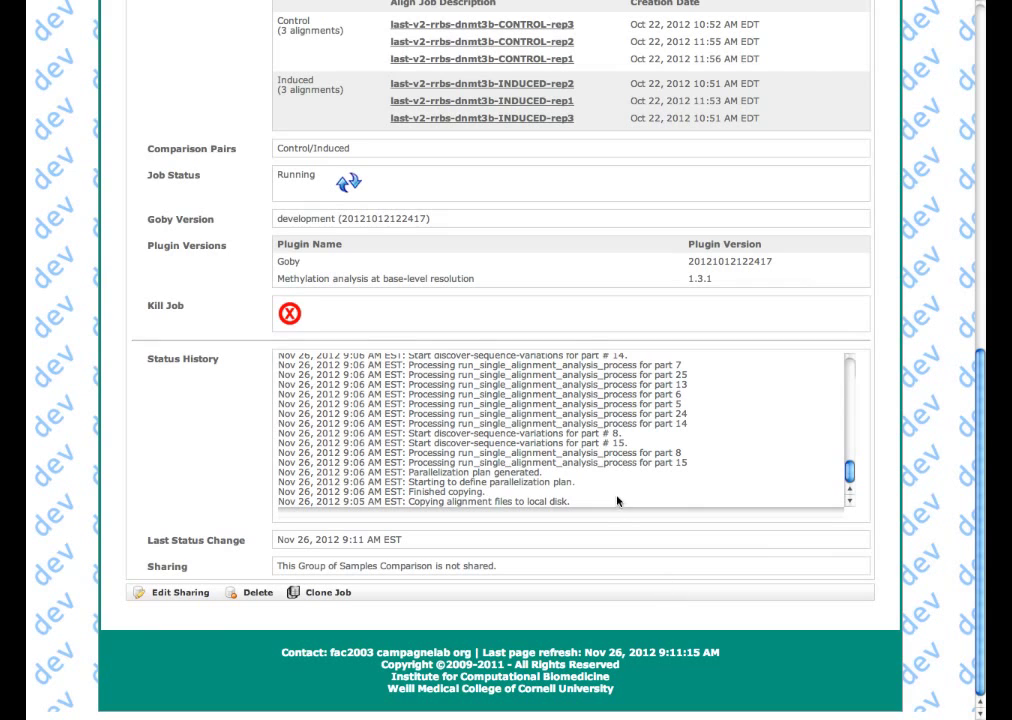
# Step: Read back through the status history to its most recent entries and refresh the job status again
pyautogui.scroll(5, 617, 497)
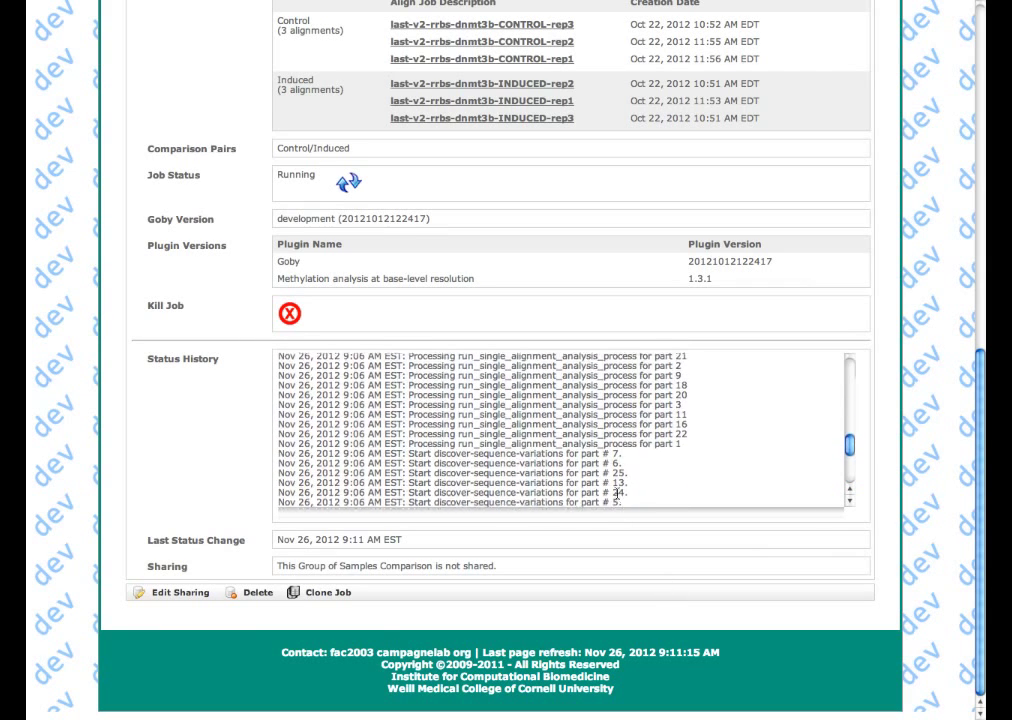
pyautogui.scroll(1, 617, 493)
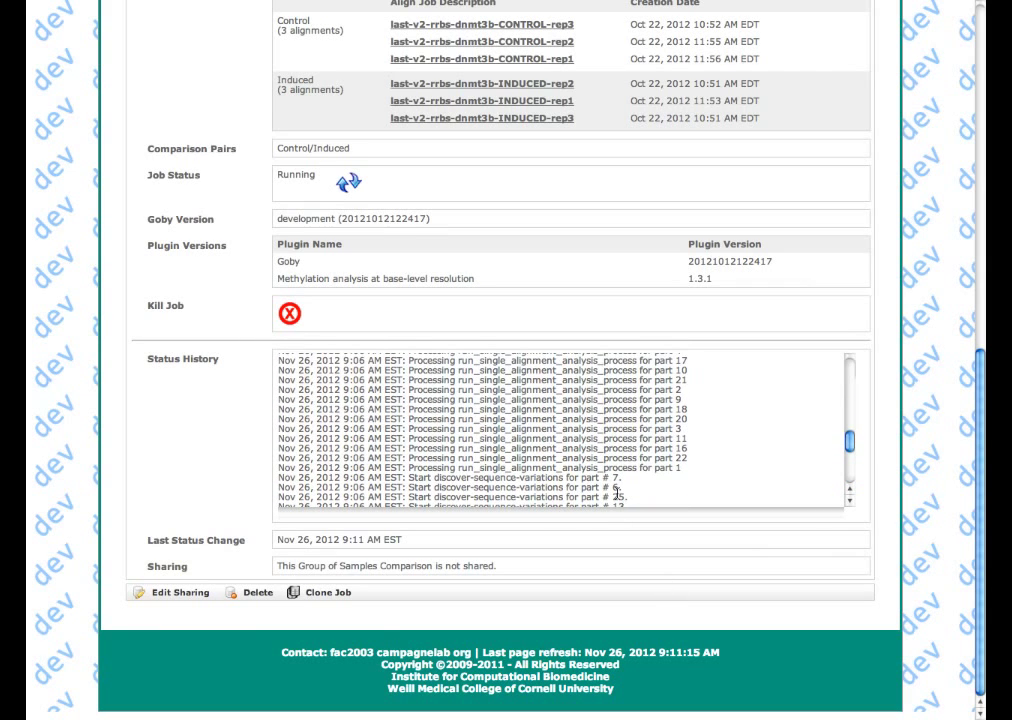
pyautogui.scroll(2, 617, 493)
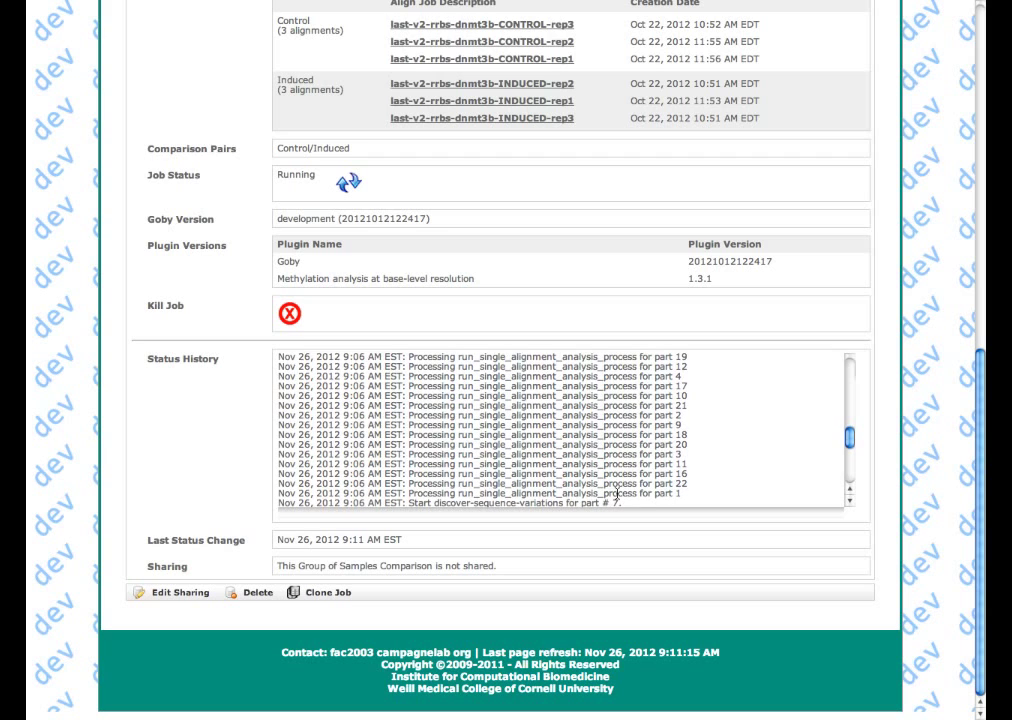
pyautogui.scroll(3, 617, 493)
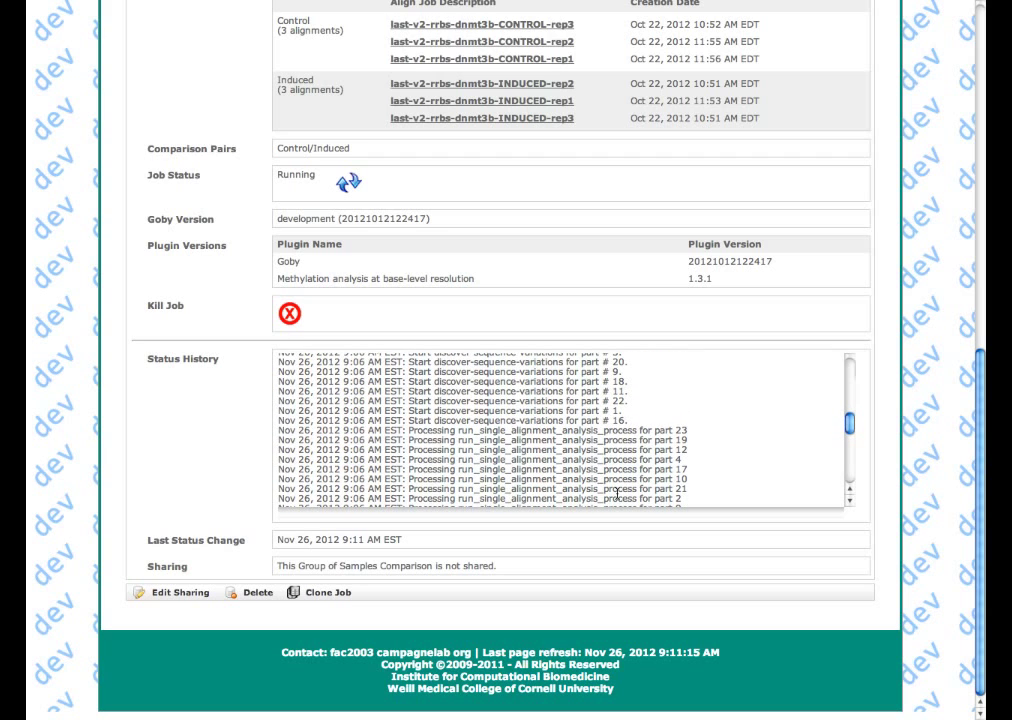
pyautogui.scroll(6, 617, 493)
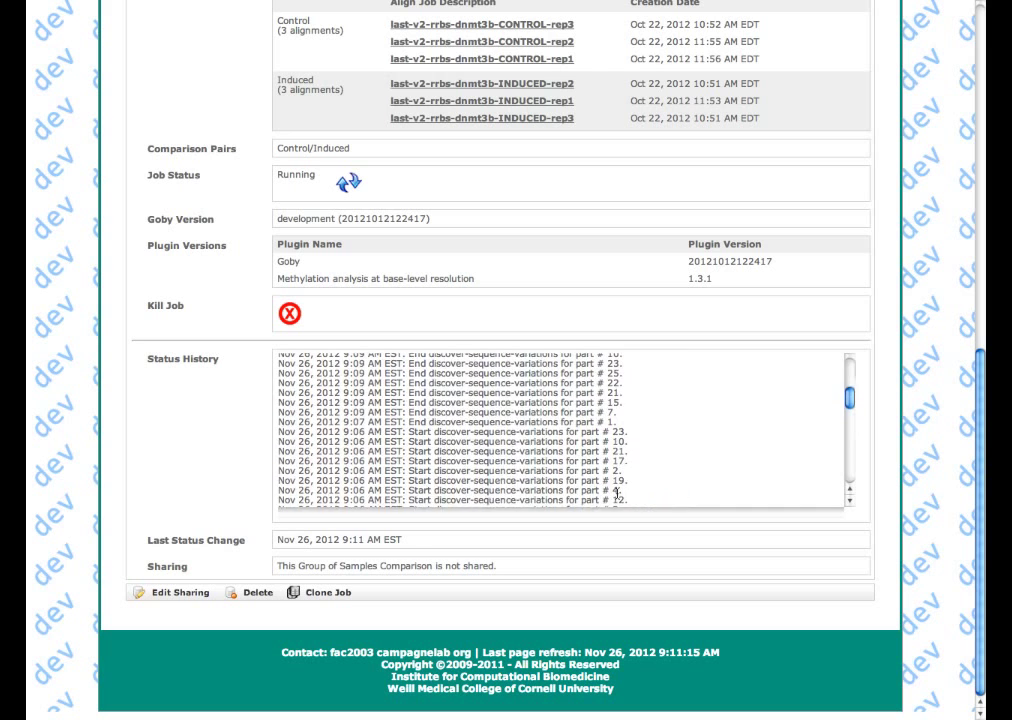
pyautogui.scroll(8, 617, 493)
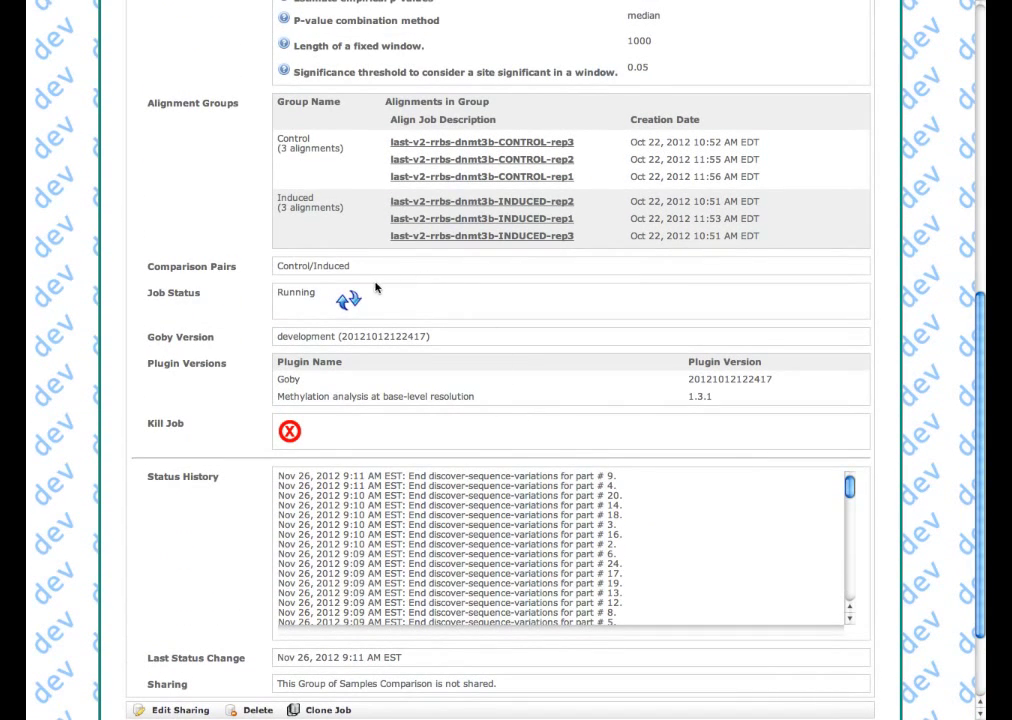
pyautogui.click(348, 300)
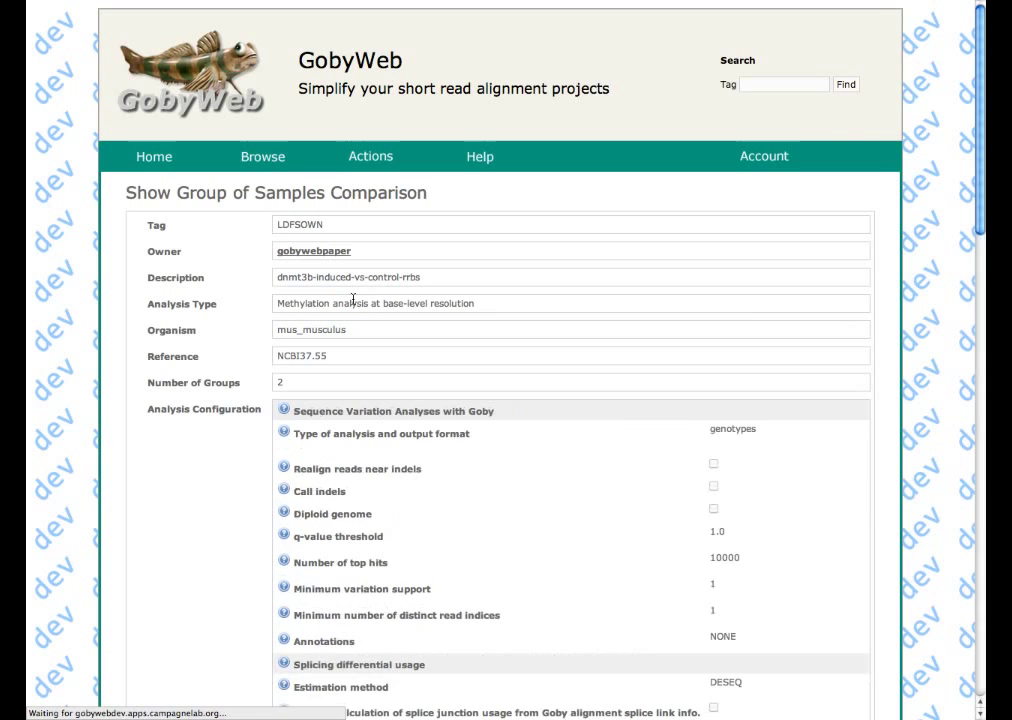
pyautogui.scroll(-3, 217, 460)
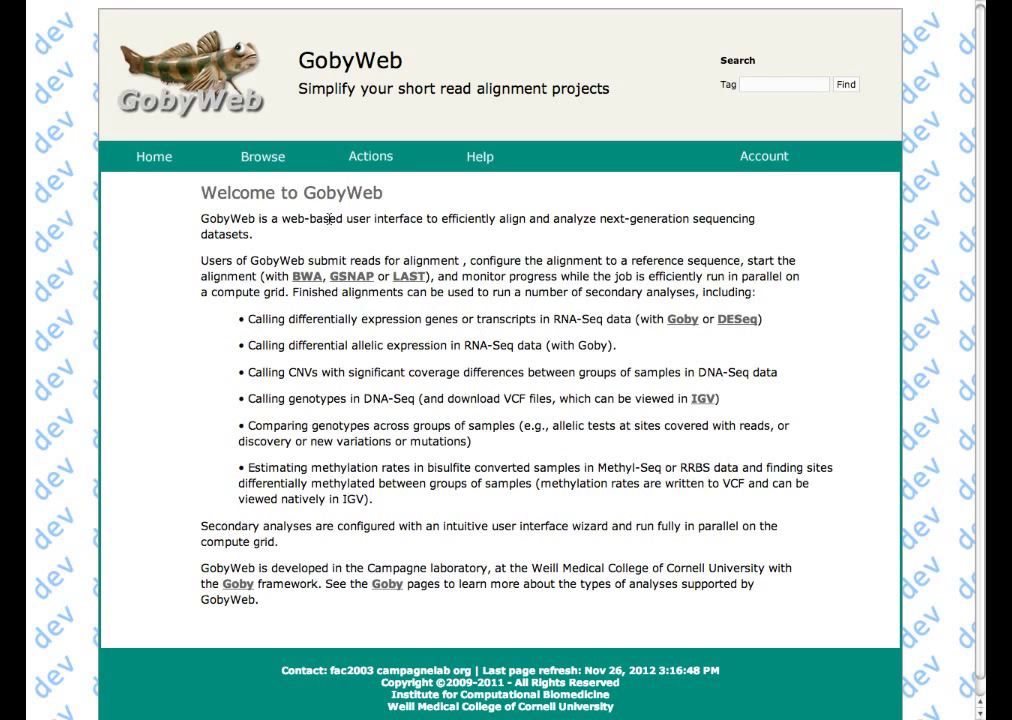
# Step: List the methylation analyses, widen the Description column and open the dnmt3b-induced-vs-control-rrbs comparison
pyautogui.click(283, 163)
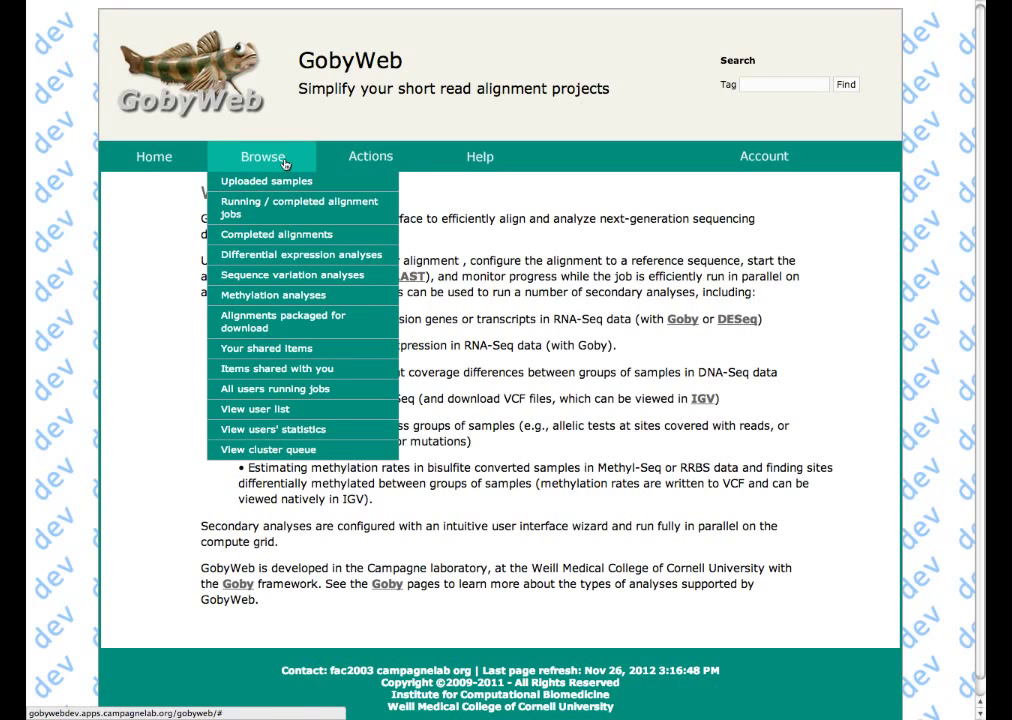
pyautogui.click(282, 296)
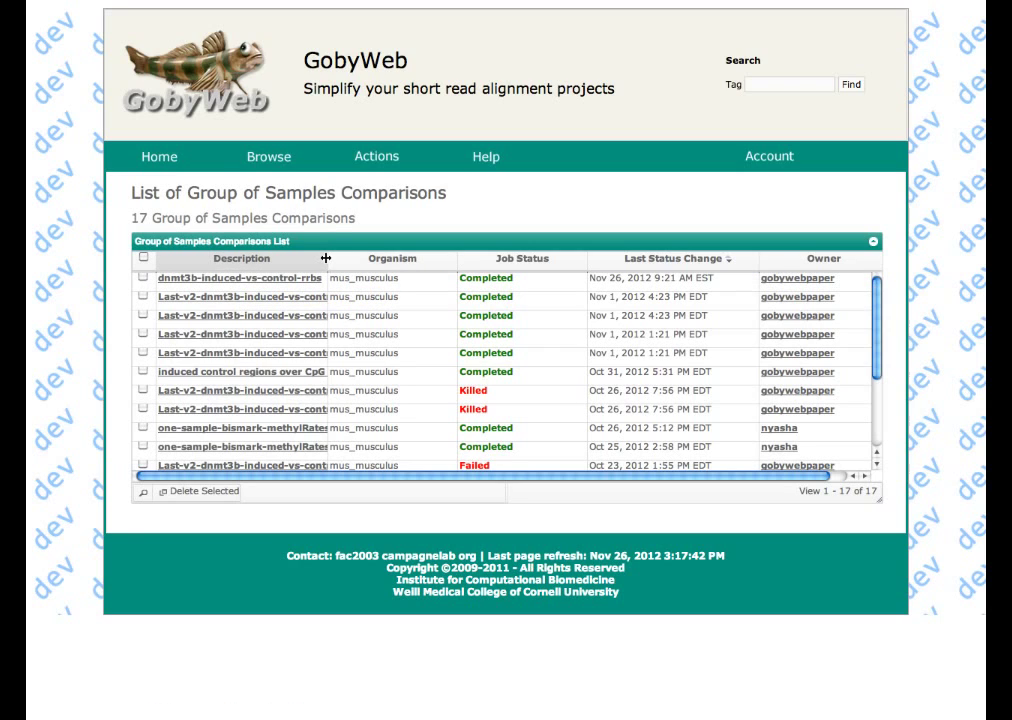
pyautogui.moveTo(325, 258); pyautogui.dragTo(468, 260)
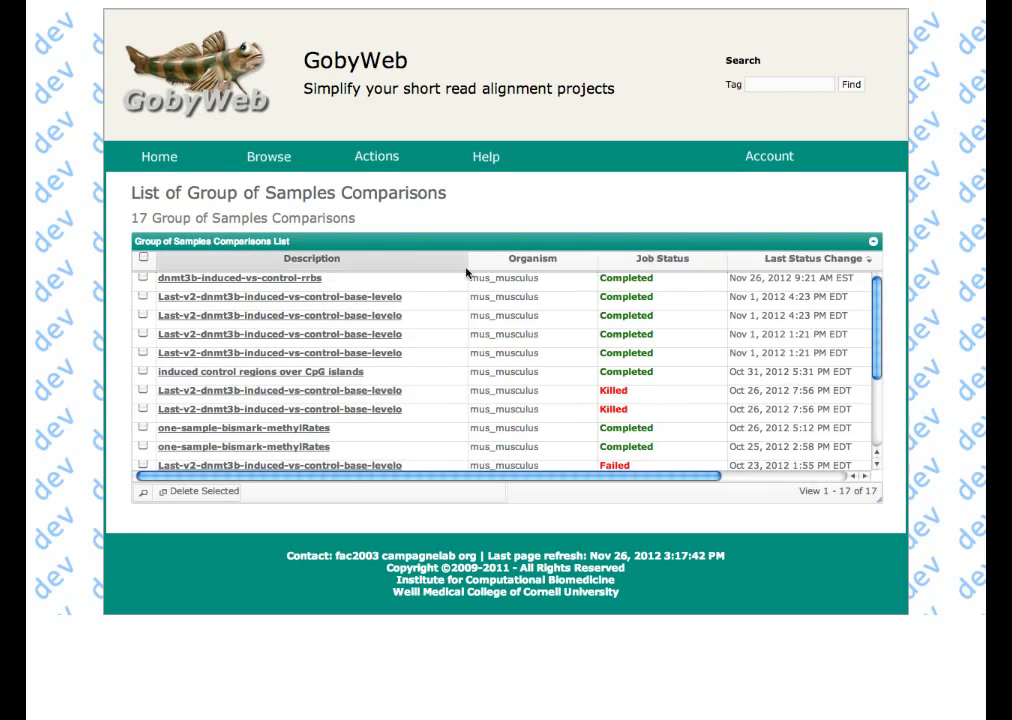
pyautogui.click(313, 280)
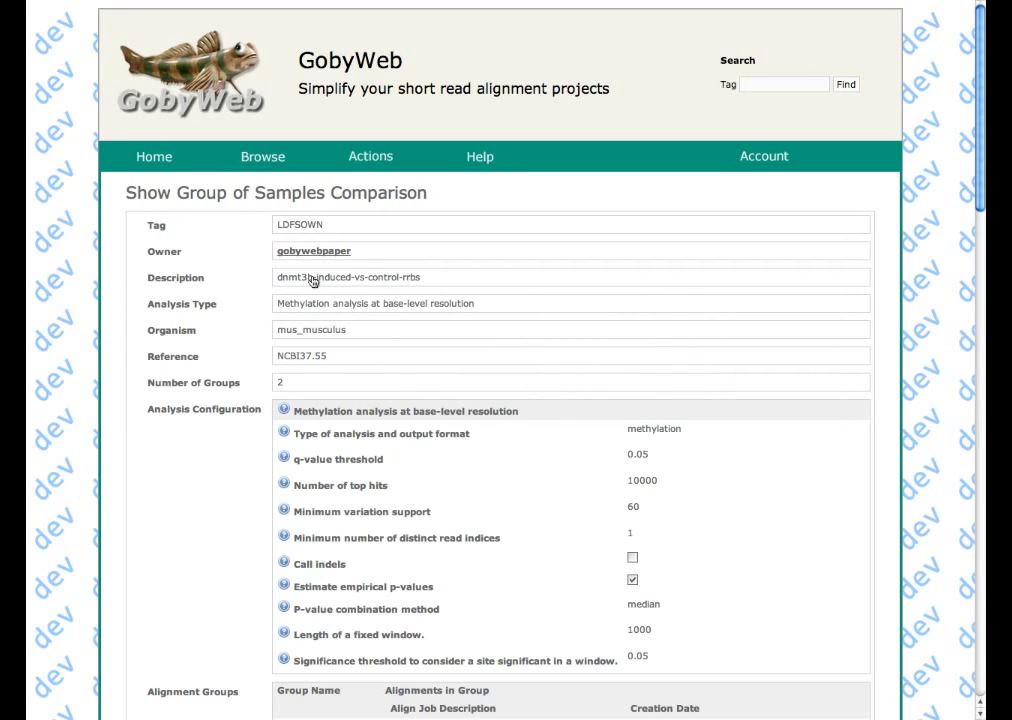
# Step: Review the comparison's configuration, job status and the result files offered under Completed Analysis
pyautogui.scroll(-2, 232, 388)
pyautogui.scroll(-6, 233, 389)
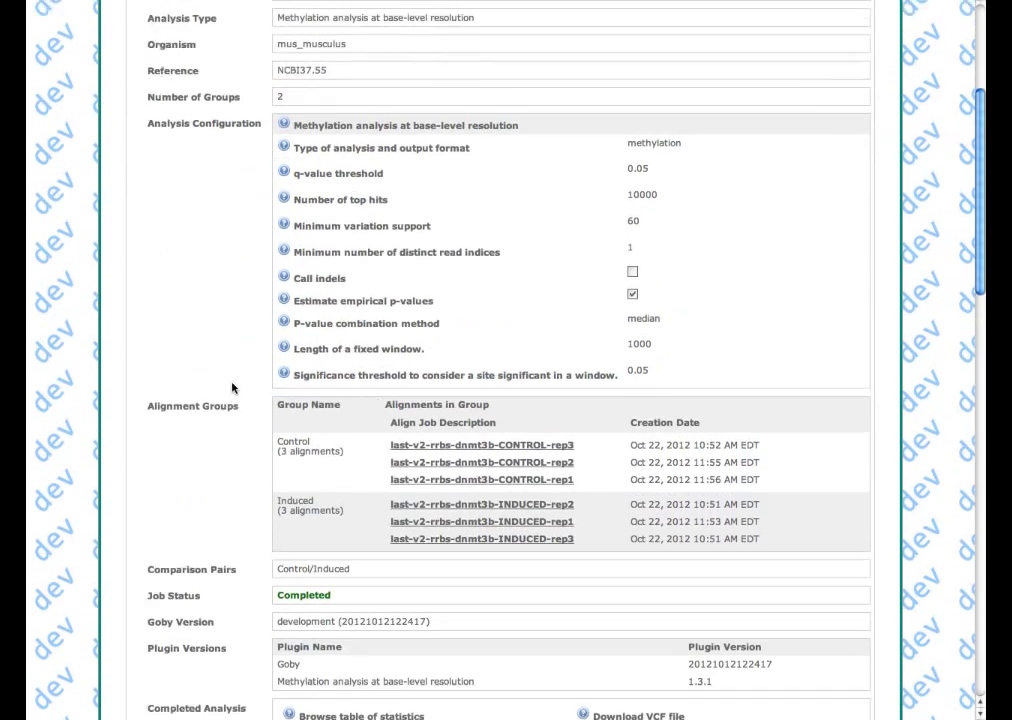
pyautogui.scroll(7, 519, 478)
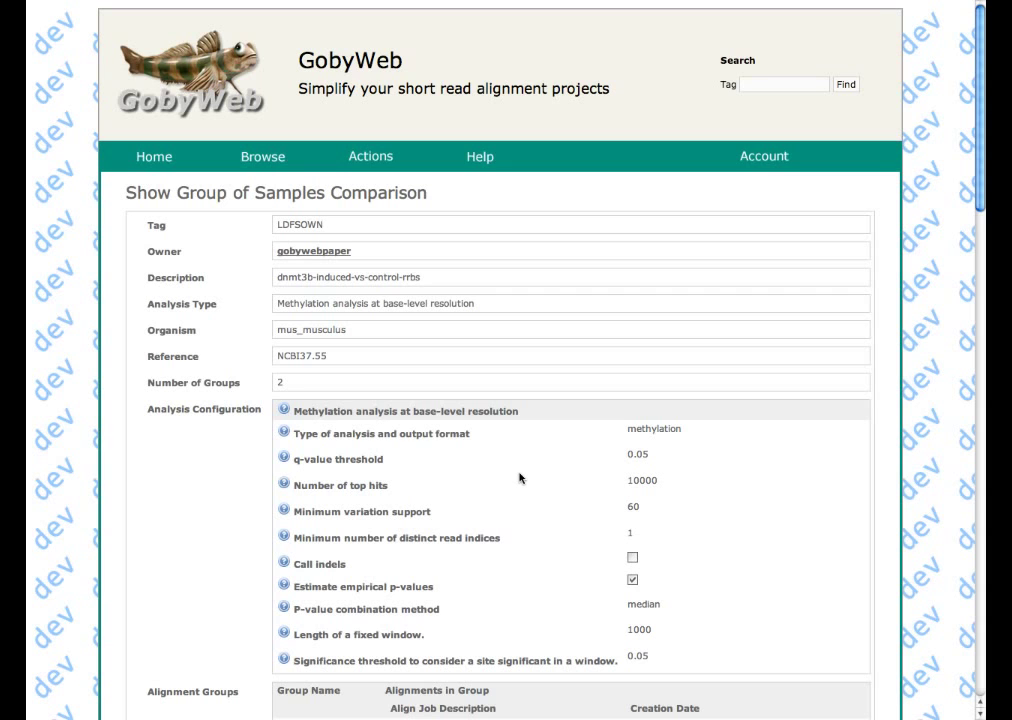
pyautogui.scroll(-8, 519, 478)
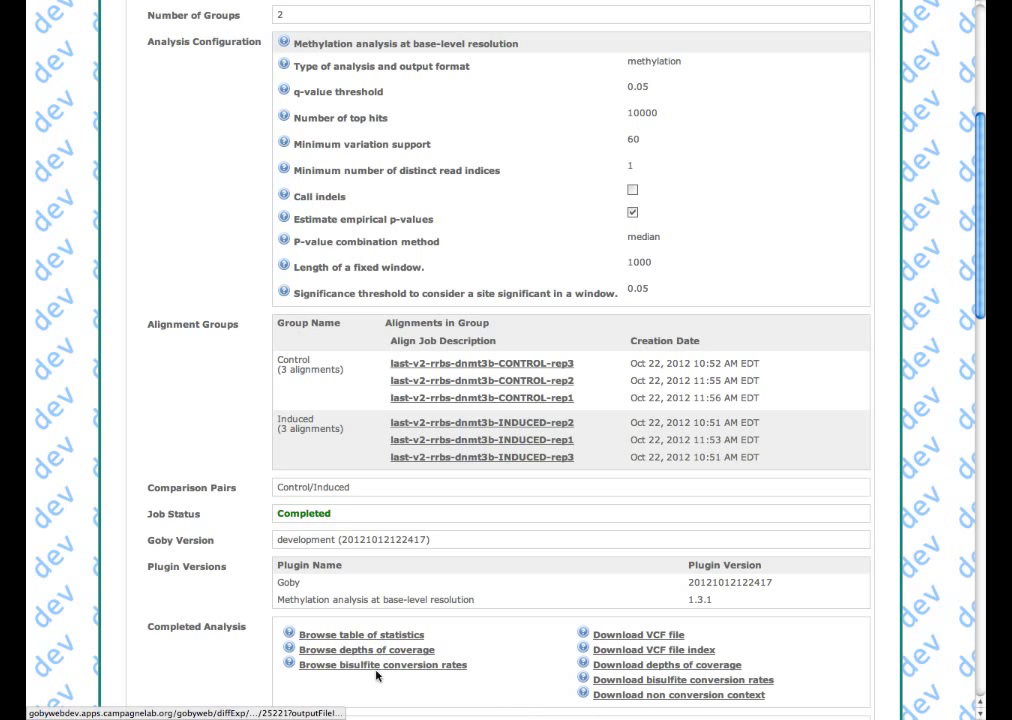
pyautogui.scroll(-2, 378, 672)
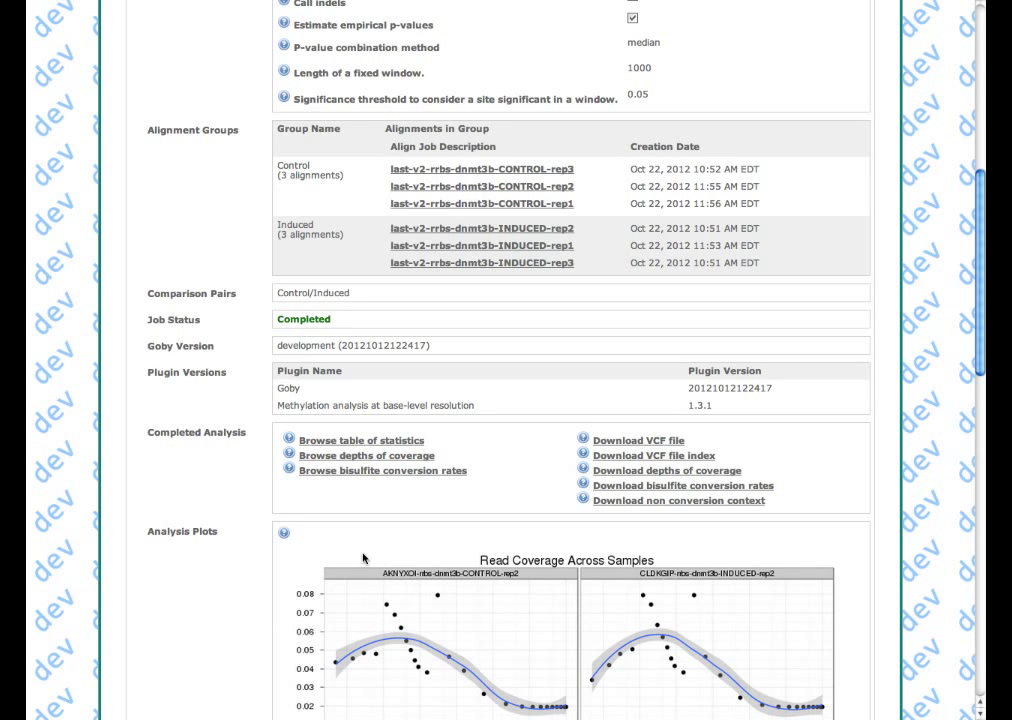
pyautogui.scroll(-1, 354, 551)
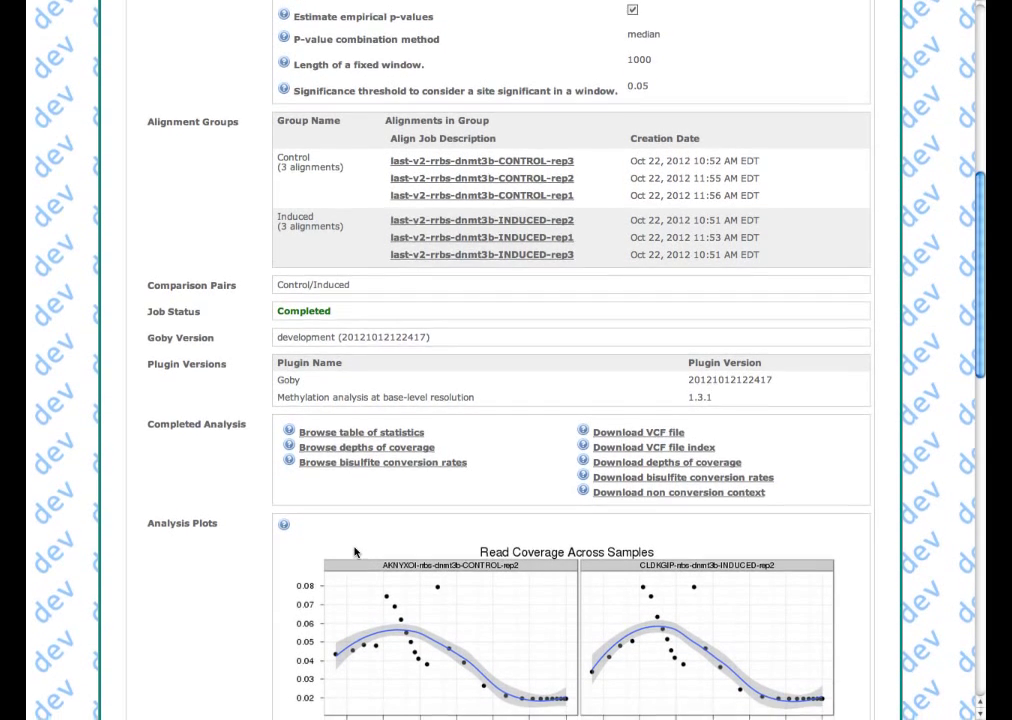
pyautogui.scroll(-1, 354, 551)
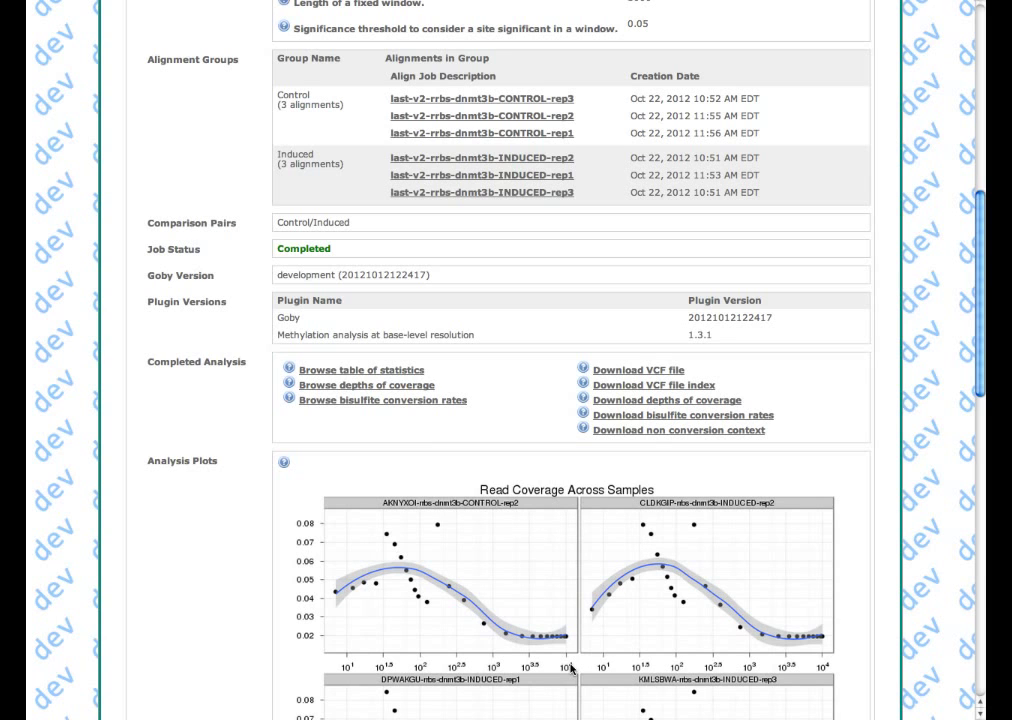
# Step: Examine the Read Coverage Across Samples and Bisulfite Conversion Rates plots, enlarging the page temporarily
pyautogui.scroll(-10, 572, 669)
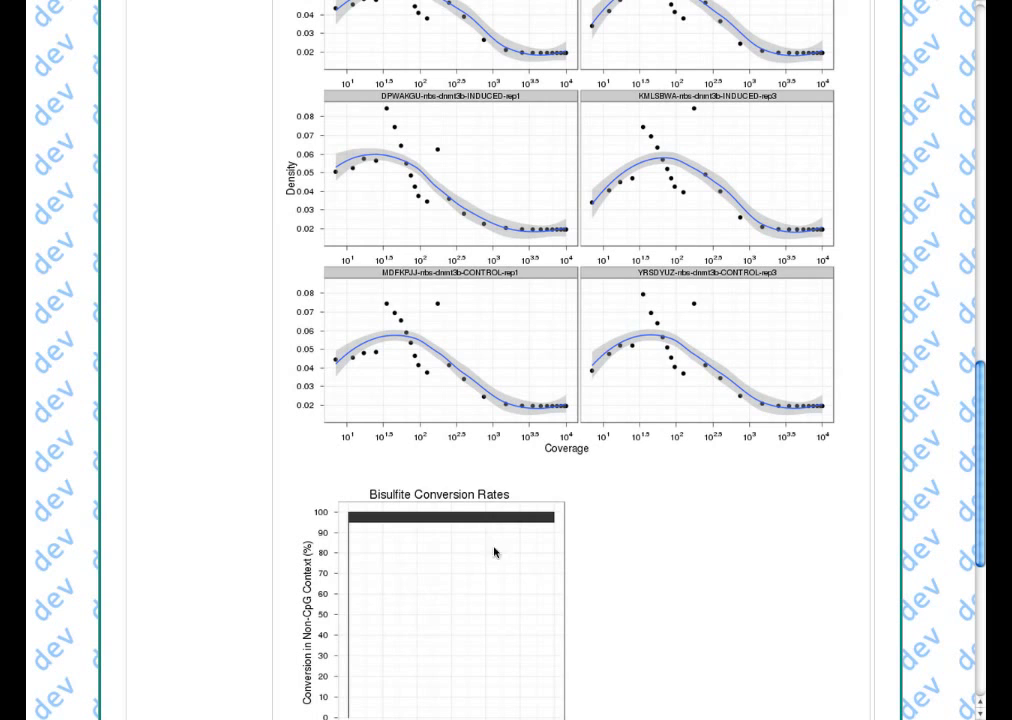
pyautogui.scroll(-2, 495, 571)
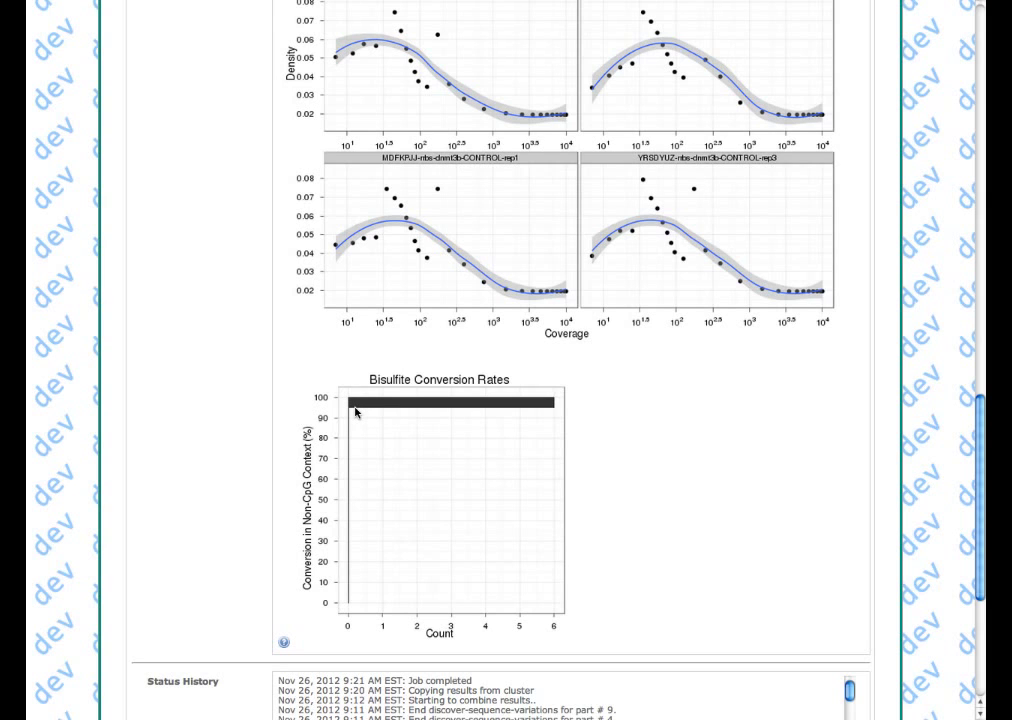
pyautogui.press('super+plus')
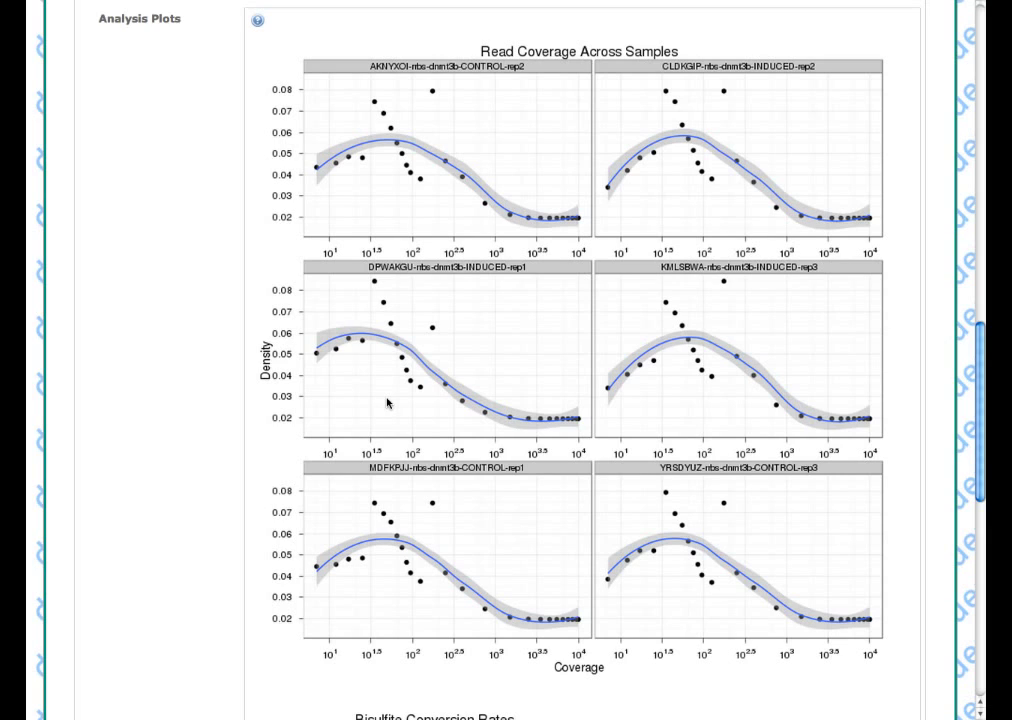
pyautogui.hotkey('ctrl', '-')
# Step: Return to the completed analysis results, shrink the page display and open the table of statistics for browsing
pyautogui.scroll(5, 325, 497)
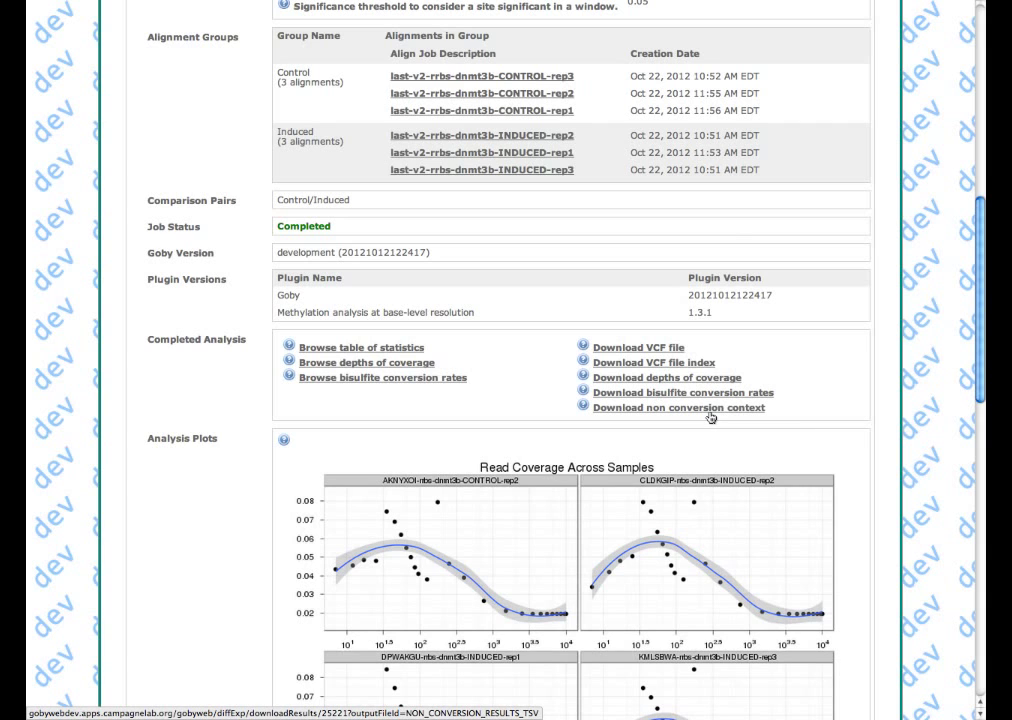
pyautogui.hotkey('ctrl', '-')
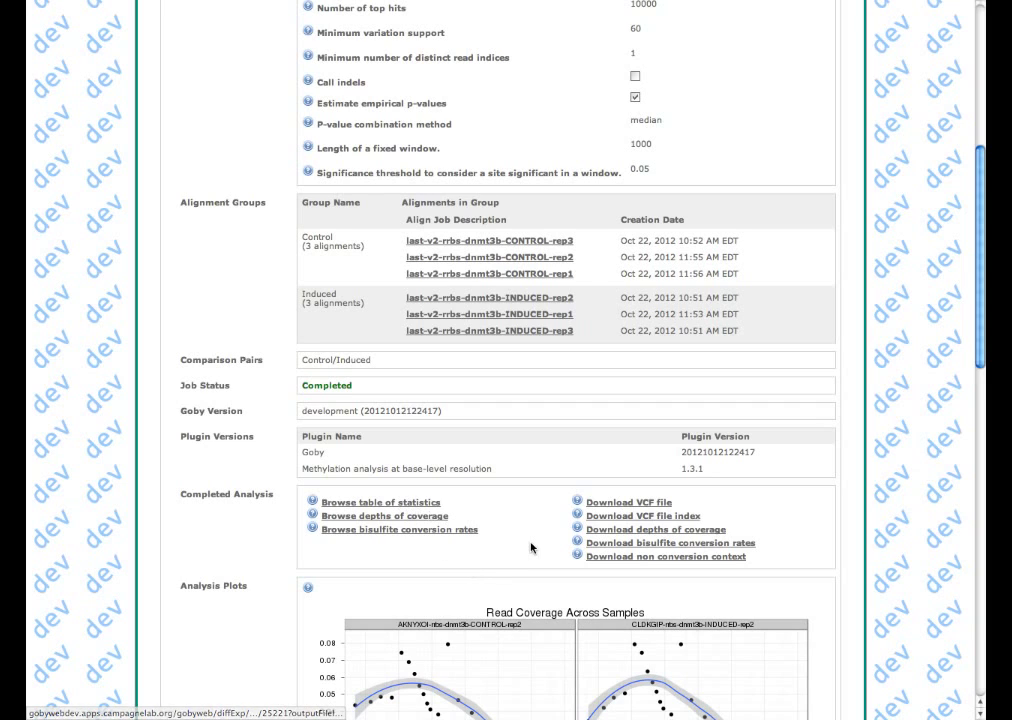
pyautogui.click(431, 504)
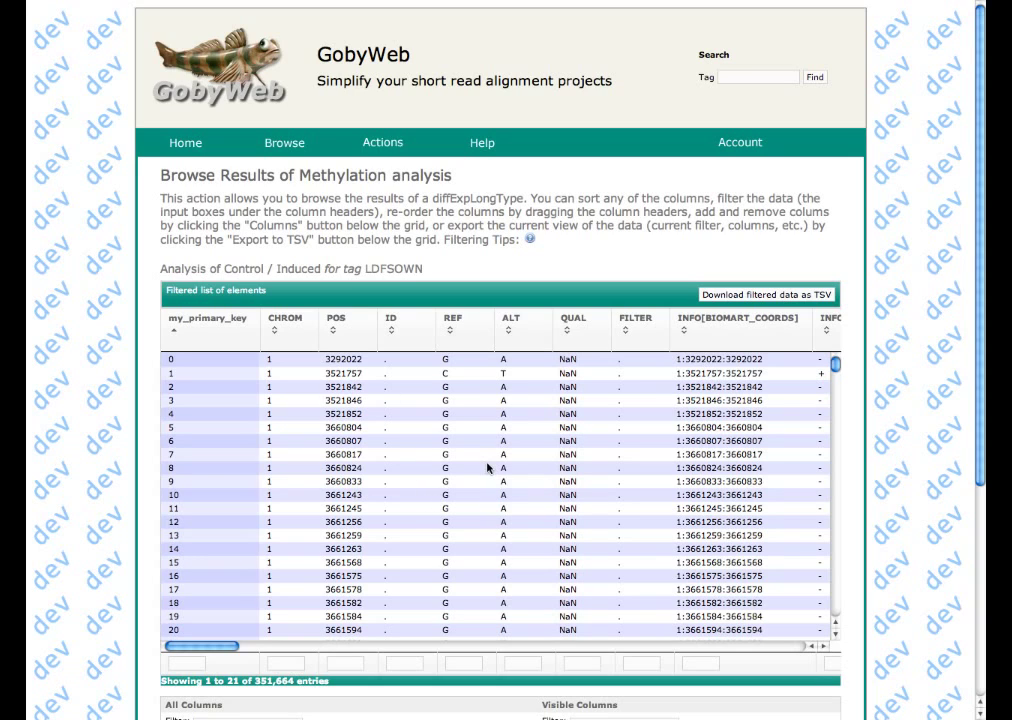
# Step: Examine the statistics table's strand, context, LOD and Fisher P-value columns for the Control/Induced comparison
pyautogui.hscroll(3, 707, 371)
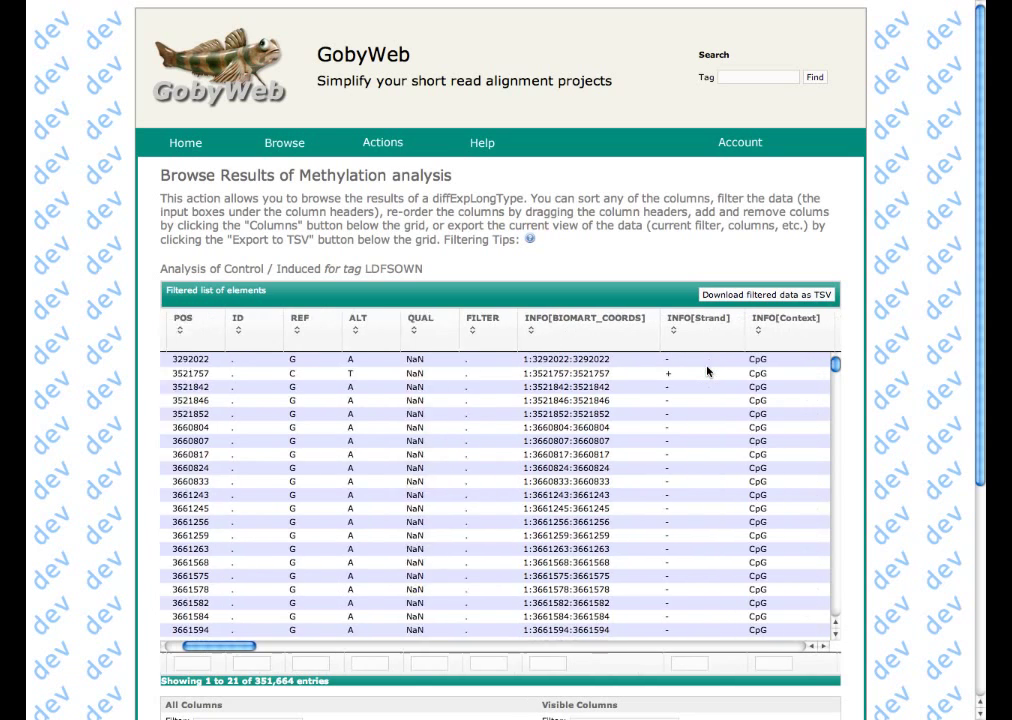
pyautogui.hscroll(2, 707, 371)
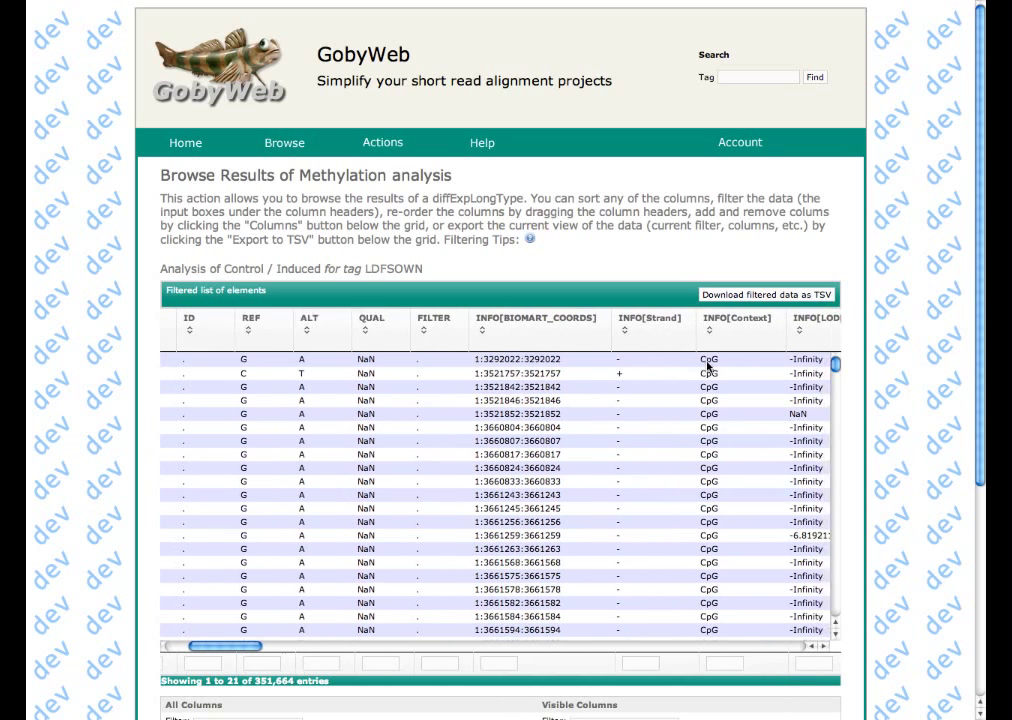
pyautogui.hscroll(3, 707, 370)
pyautogui.hscroll(5, 707, 367)
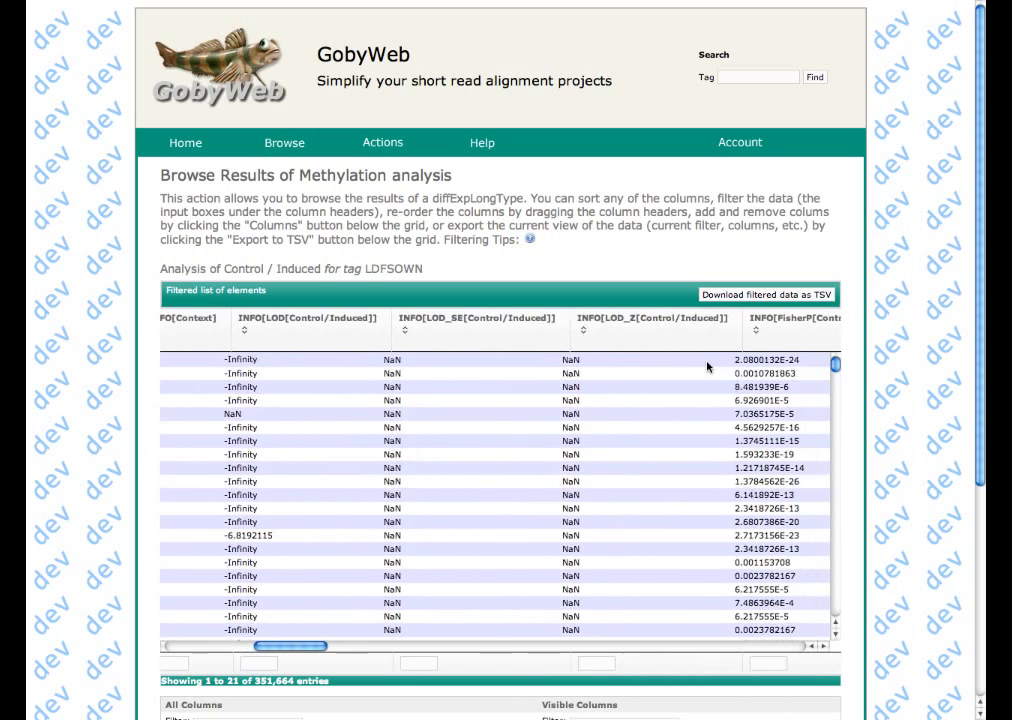
pyautogui.scroll(1, 708, 365)
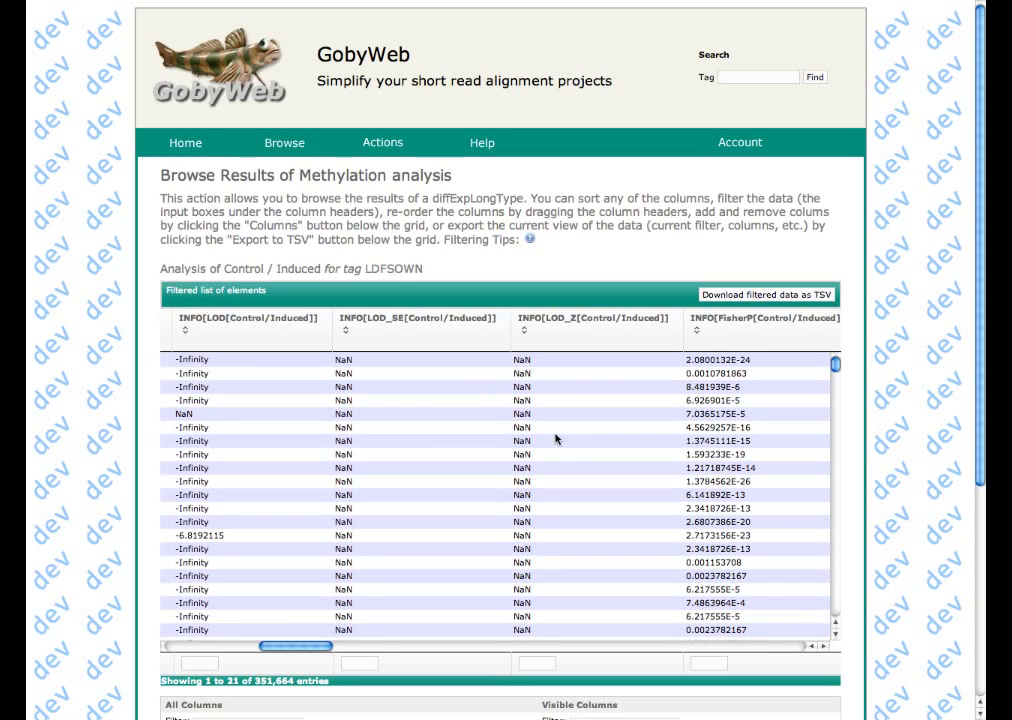
pyautogui.scroll(-1, 557, 438)
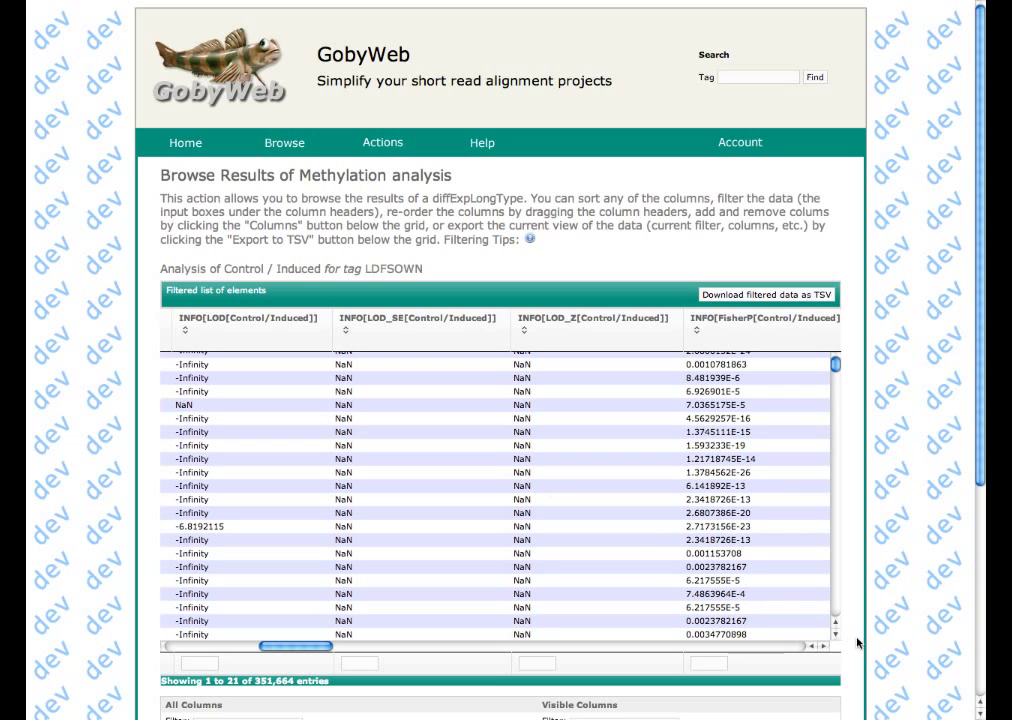
# Step: Remove all columns from the table's visible columns and apply the empty selection
pyautogui.scroll(-5, 855, 643)
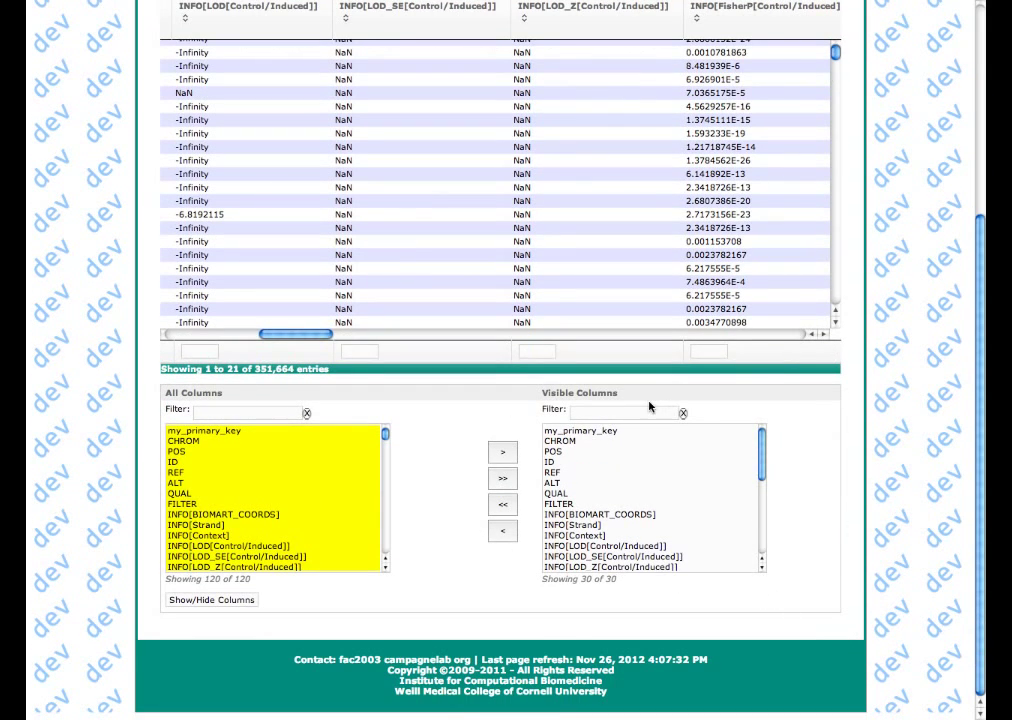
pyautogui.tripleClick(203, 585)
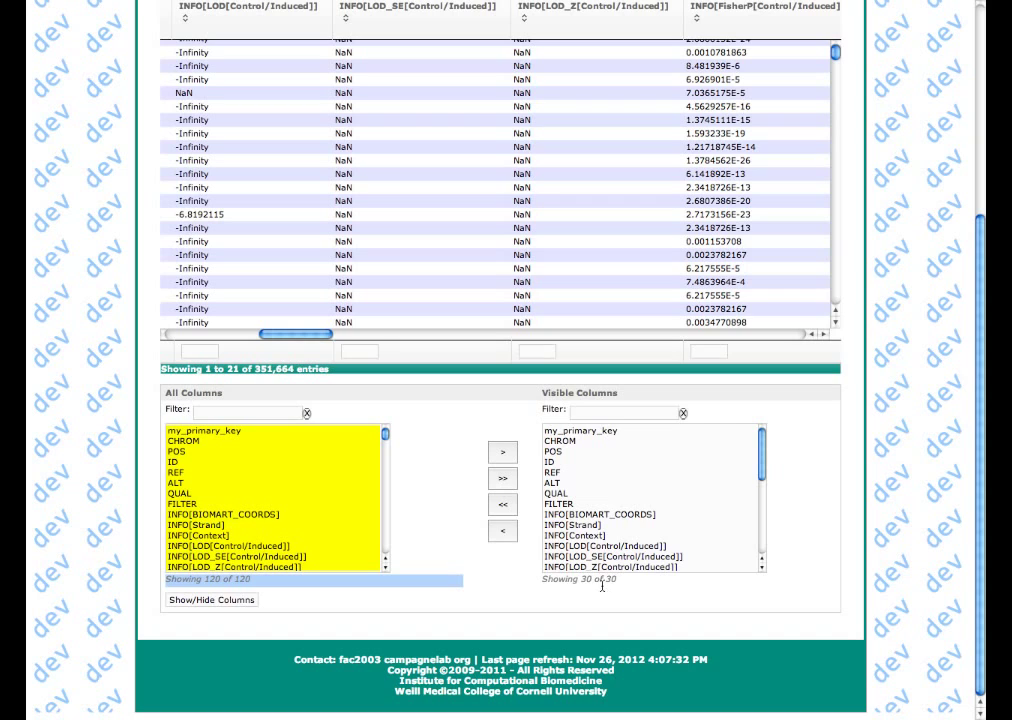
pyautogui.click(503, 504)
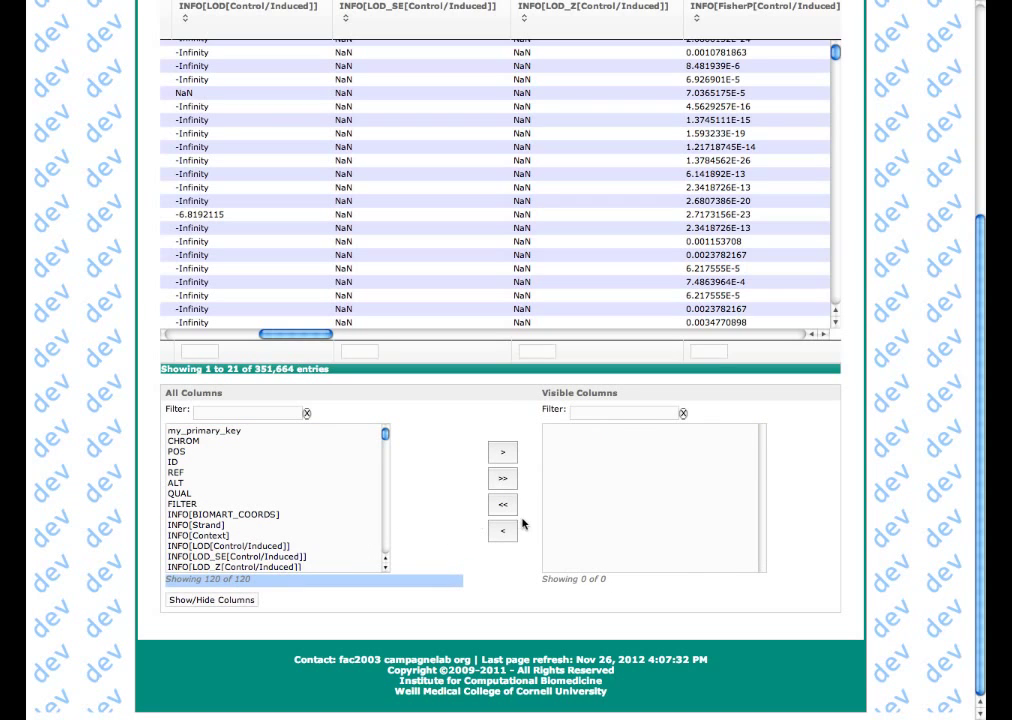
pyautogui.click(212, 600)
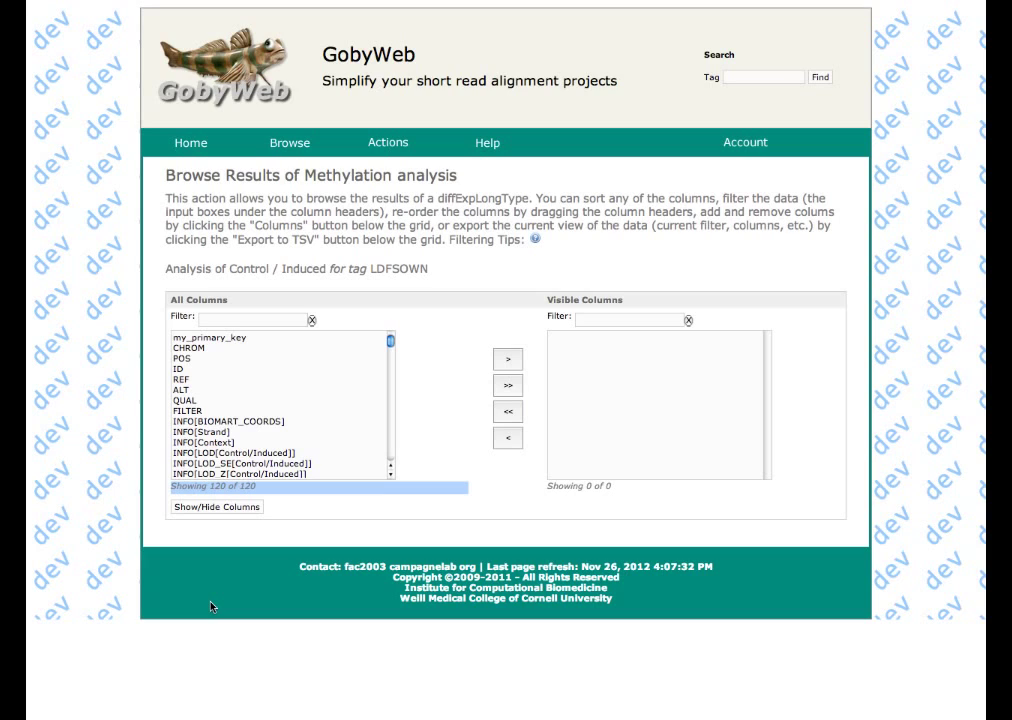
# Step: Show only the CHROM, POS, INFO[Strand], INFO[Context], INFO[MR[Control]] and INFO[MR[Induced]] columns in the table
pyautogui.click(198, 349)
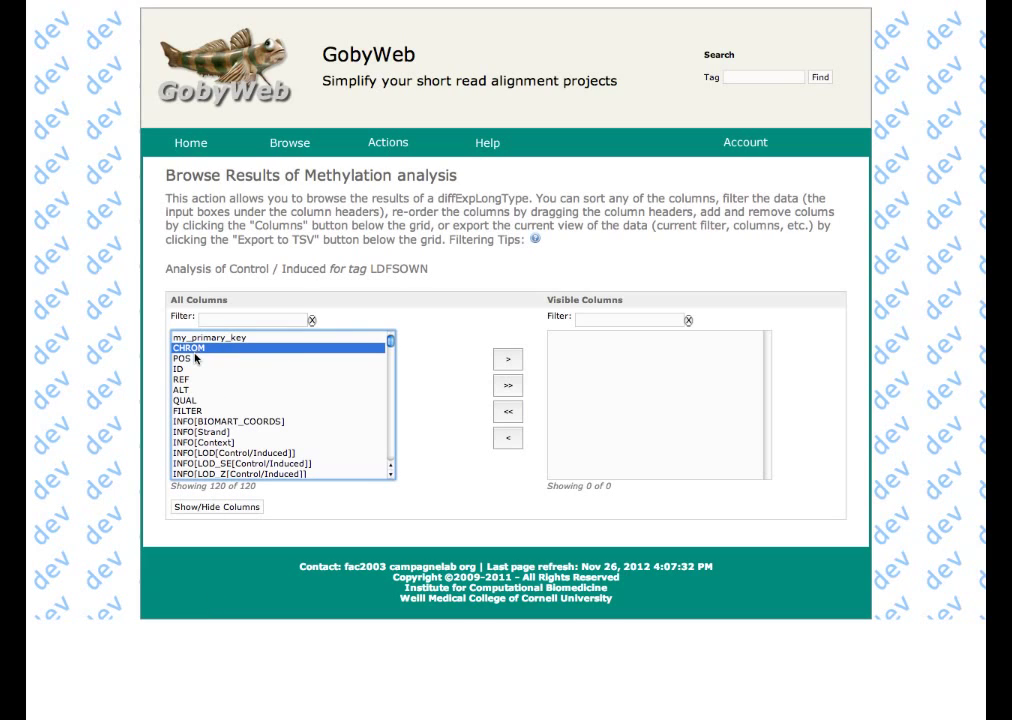
pyautogui.keyDown('shift'); pyautogui.click(194, 359); pyautogui.keyUp('shift')
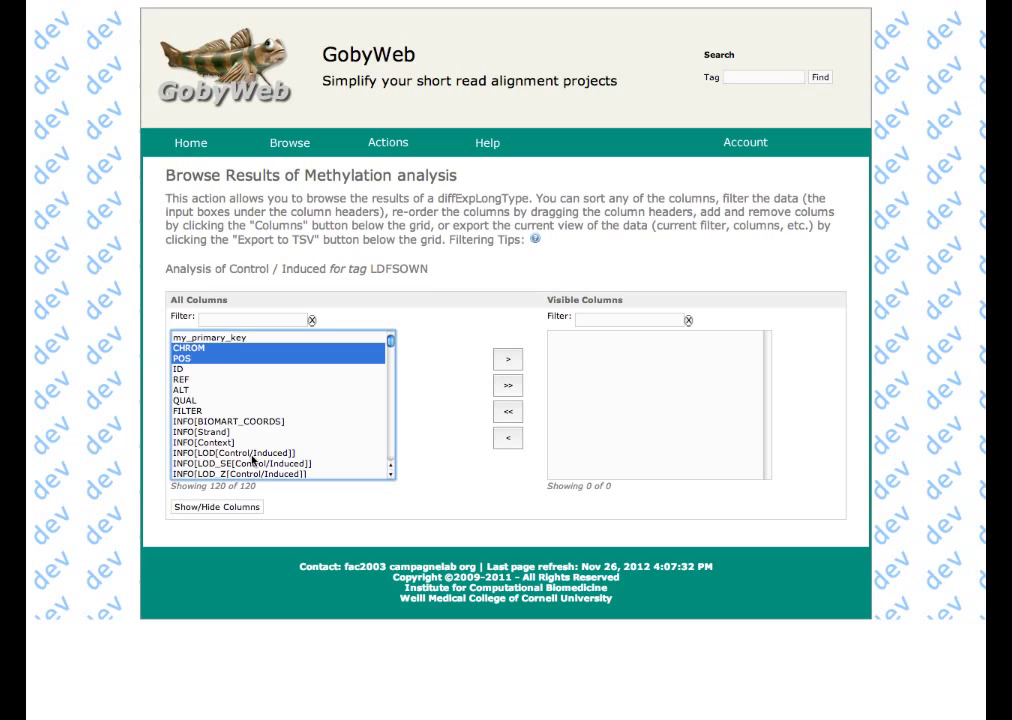
pyautogui.keyDown('super'); pyautogui.click(226, 433); pyautogui.keyUp('super')
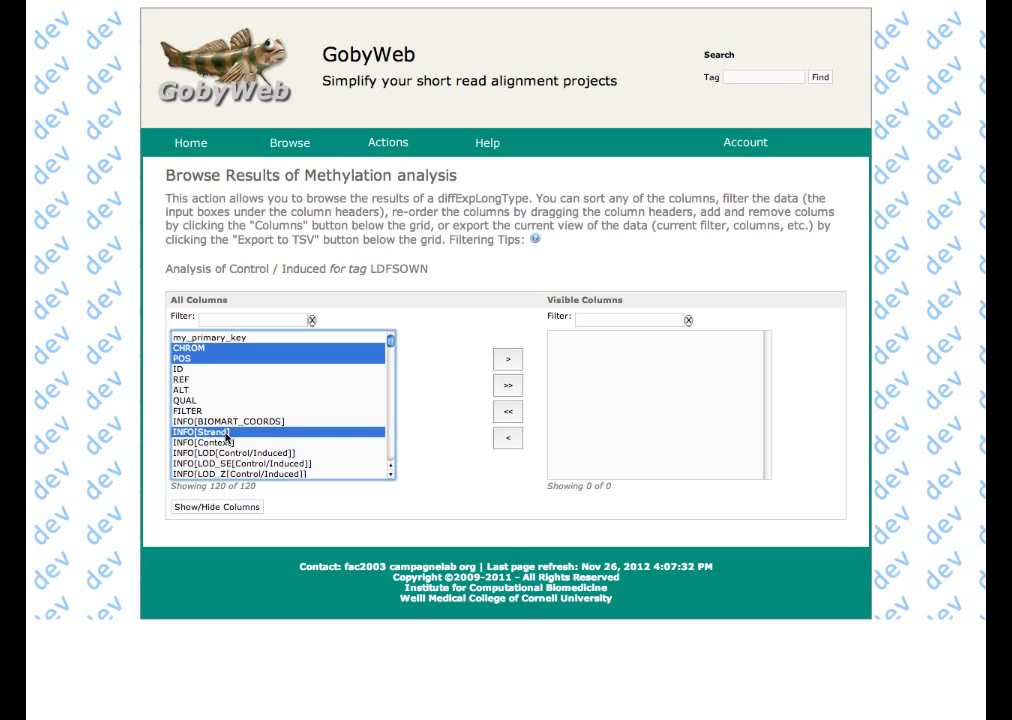
pyautogui.keyDown('super'); pyautogui.click(227, 443); pyautogui.keyUp('super')
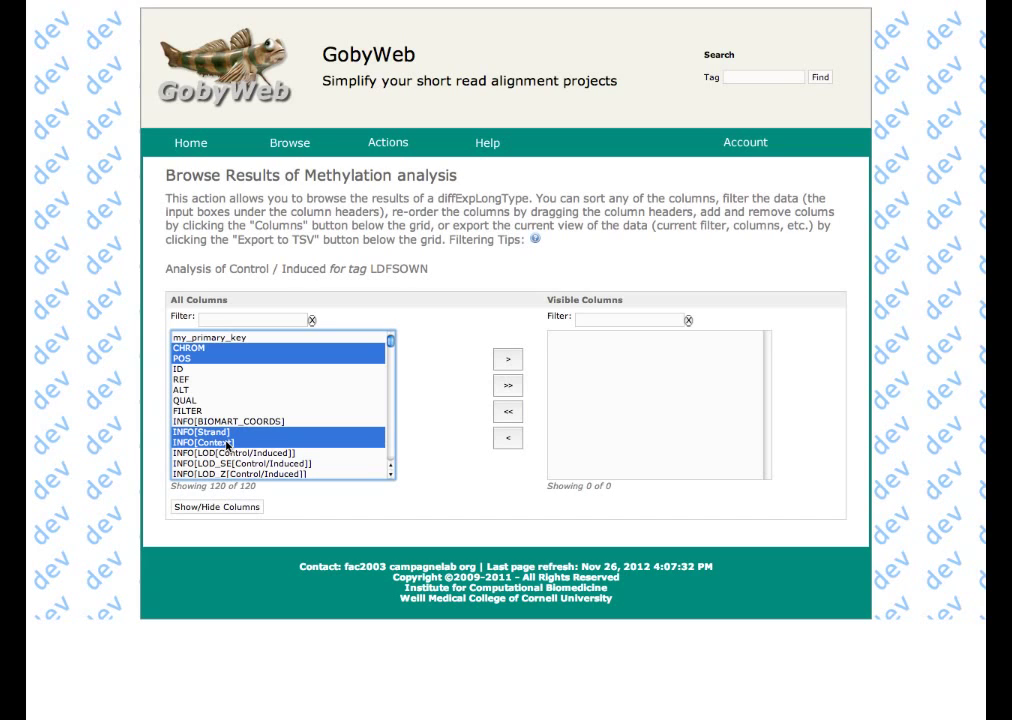
pyautogui.scroll(-3, 227, 445)
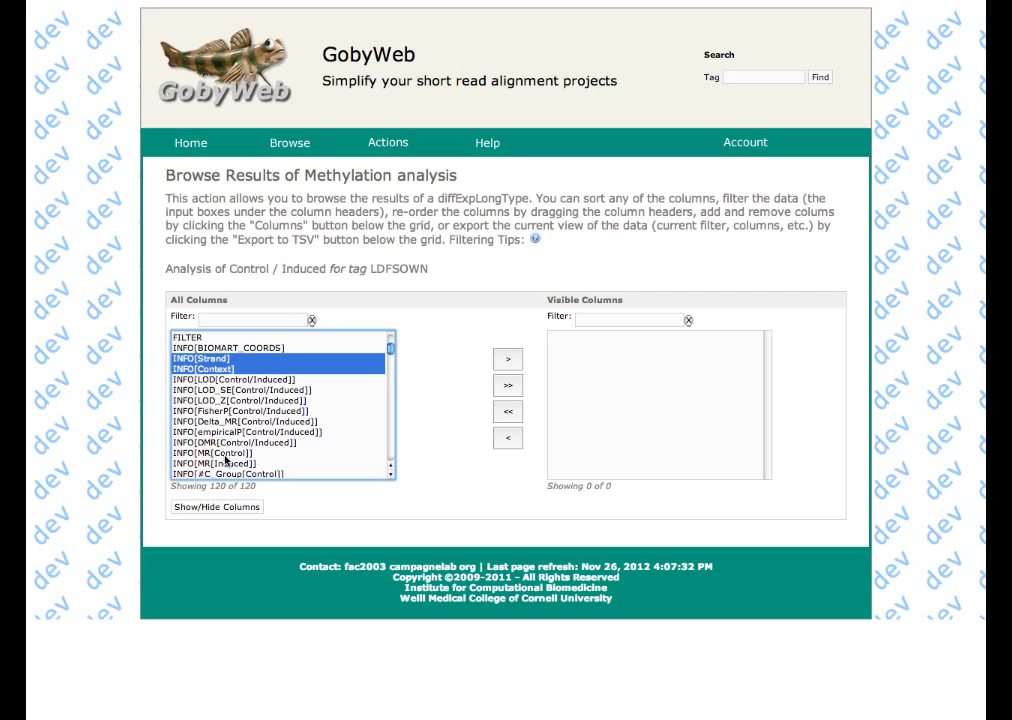
pyautogui.keyDown('super'); pyautogui.click(199, 455); pyautogui.keyUp('super')
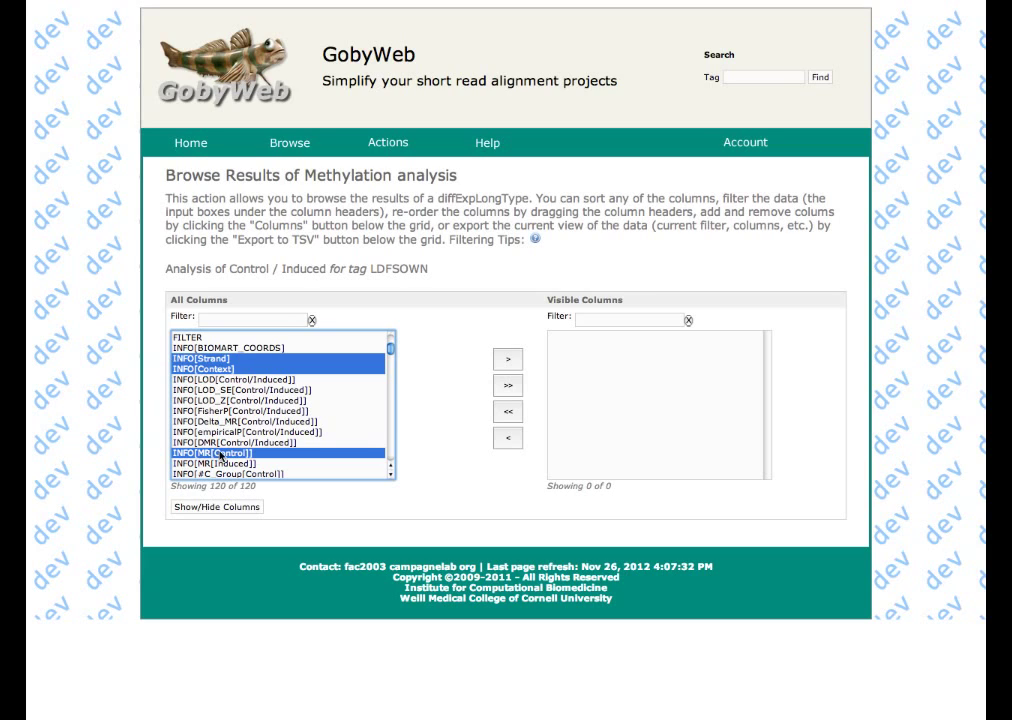
pyautogui.keyDown('super'); pyautogui.click(248, 465); pyautogui.keyUp('super')
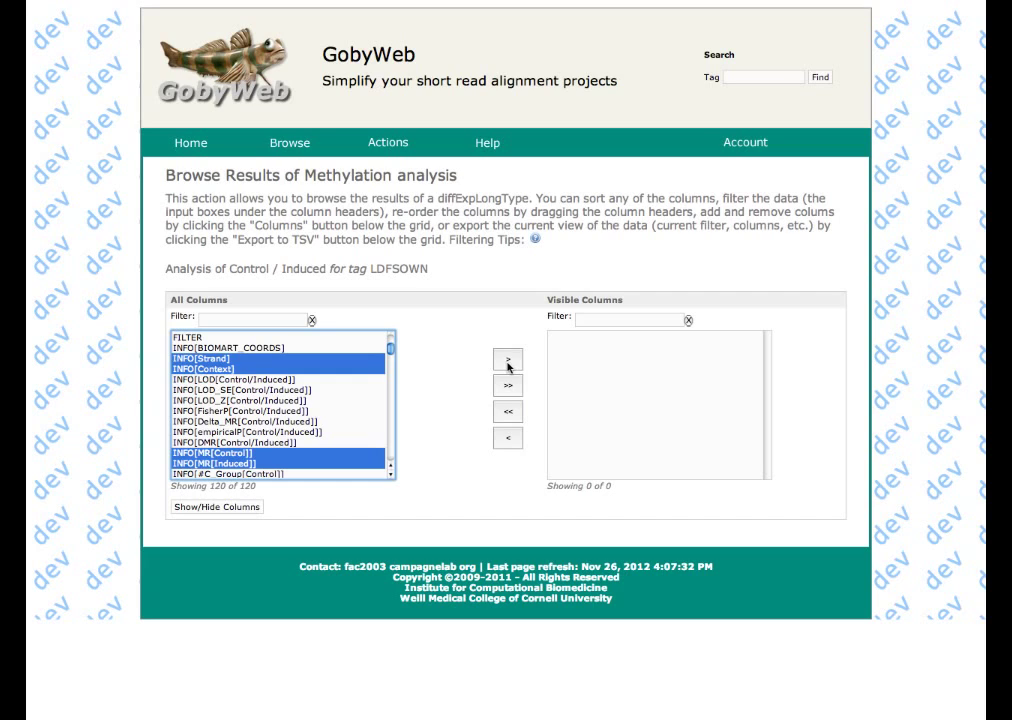
pyautogui.click(507, 362)
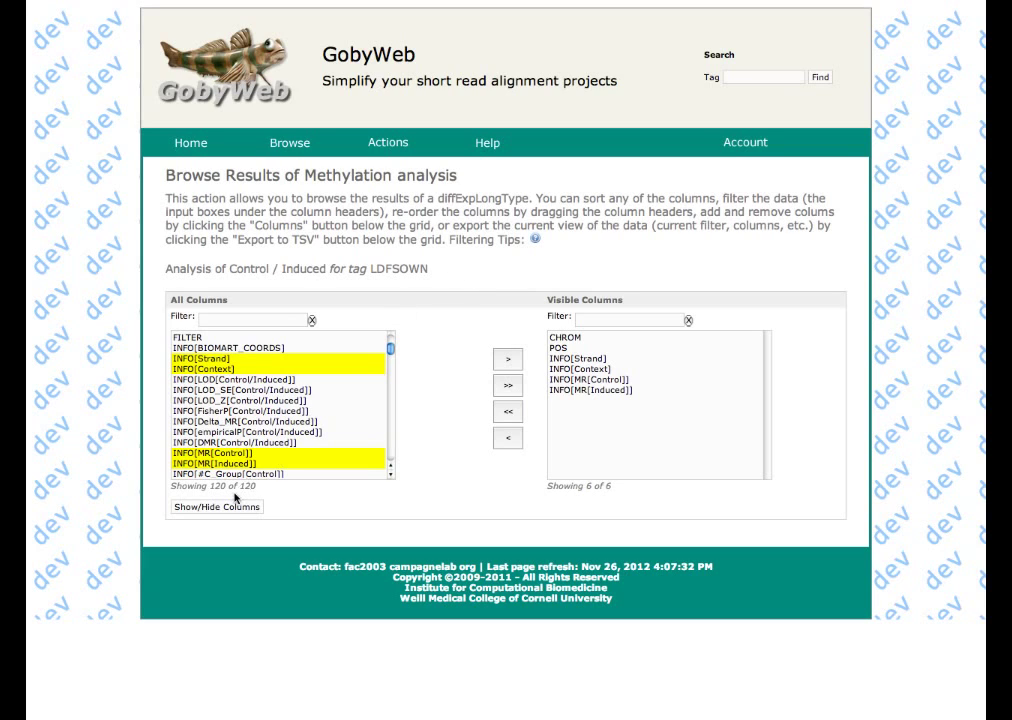
pyautogui.click(220, 508)
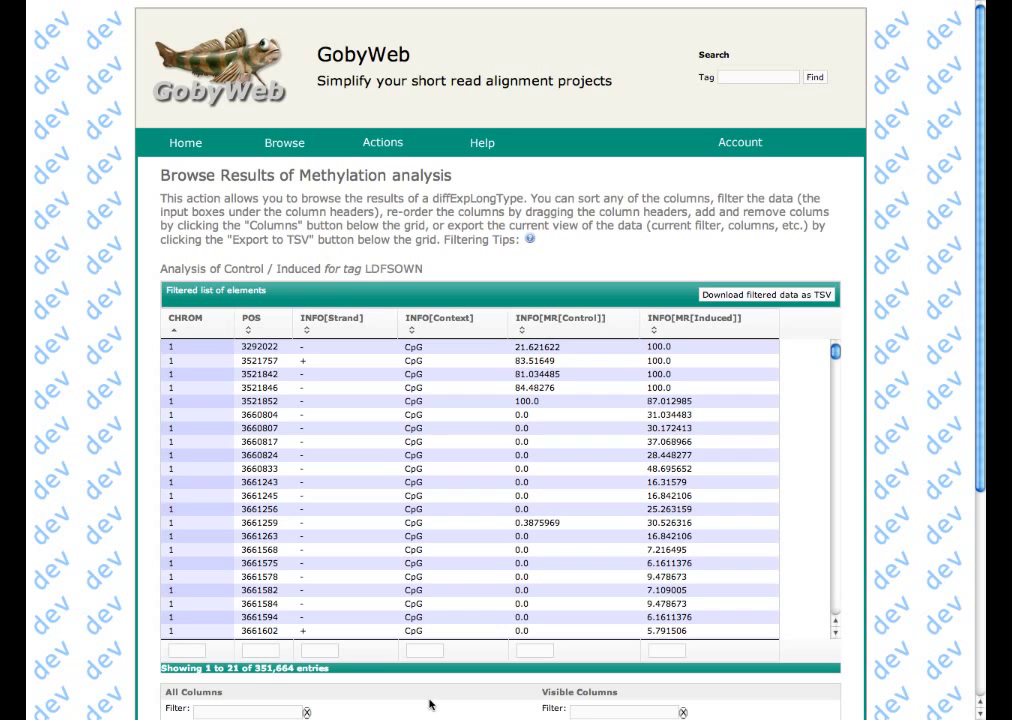
# Step: Filter the available columns by "fisher" and add INFO[fisherp[control/induced]-BH-FDR-q-value] to the displayed table
pyautogui.scroll(-5, 430, 705)
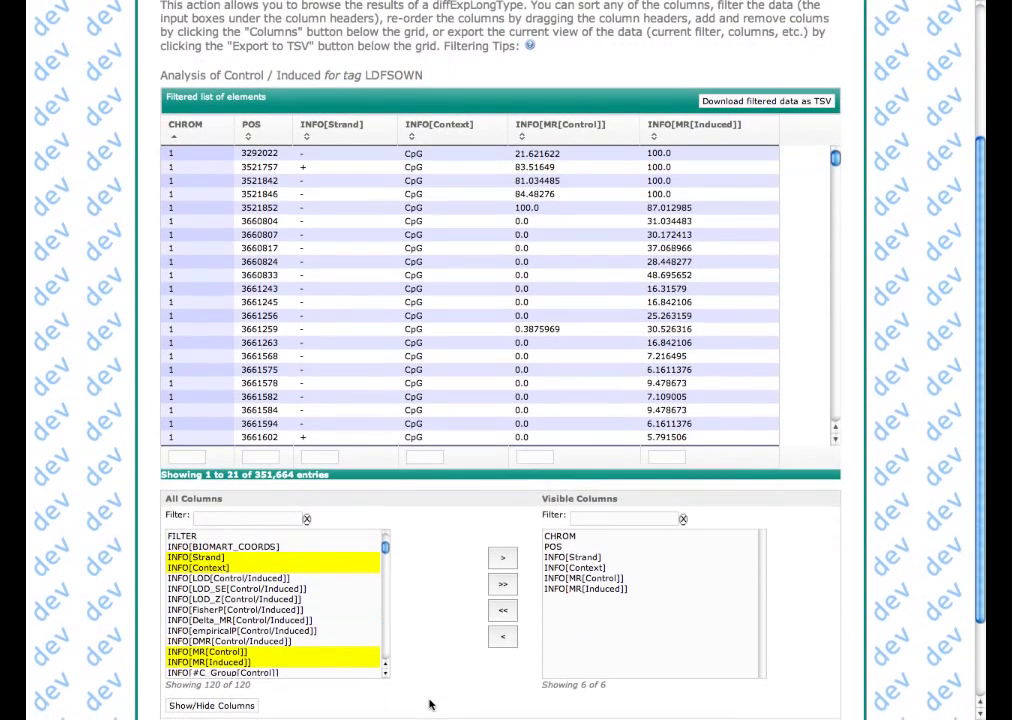
pyautogui.click(209, 517)
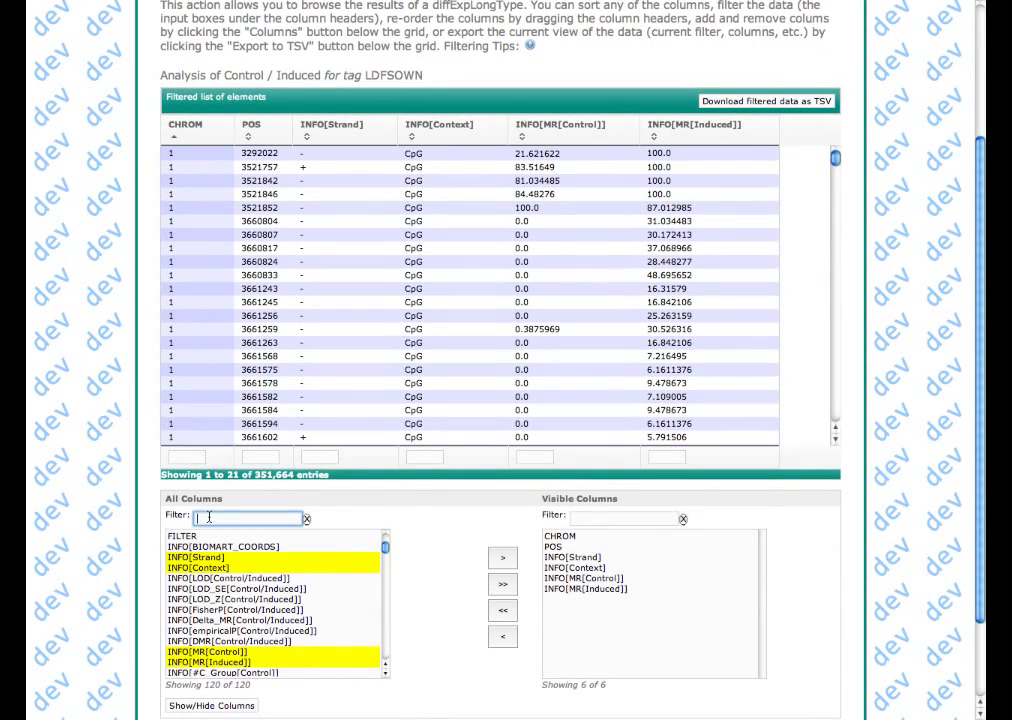
pyautogui.write('fishe')
pyautogui.write('r')
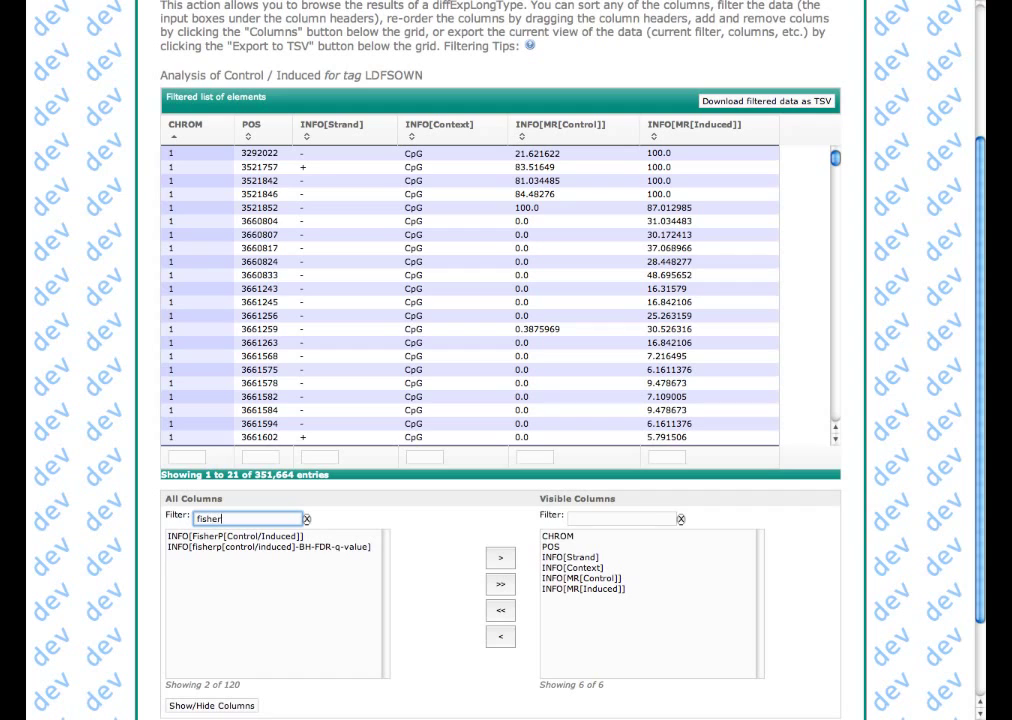
pyautogui.click(210, 551)
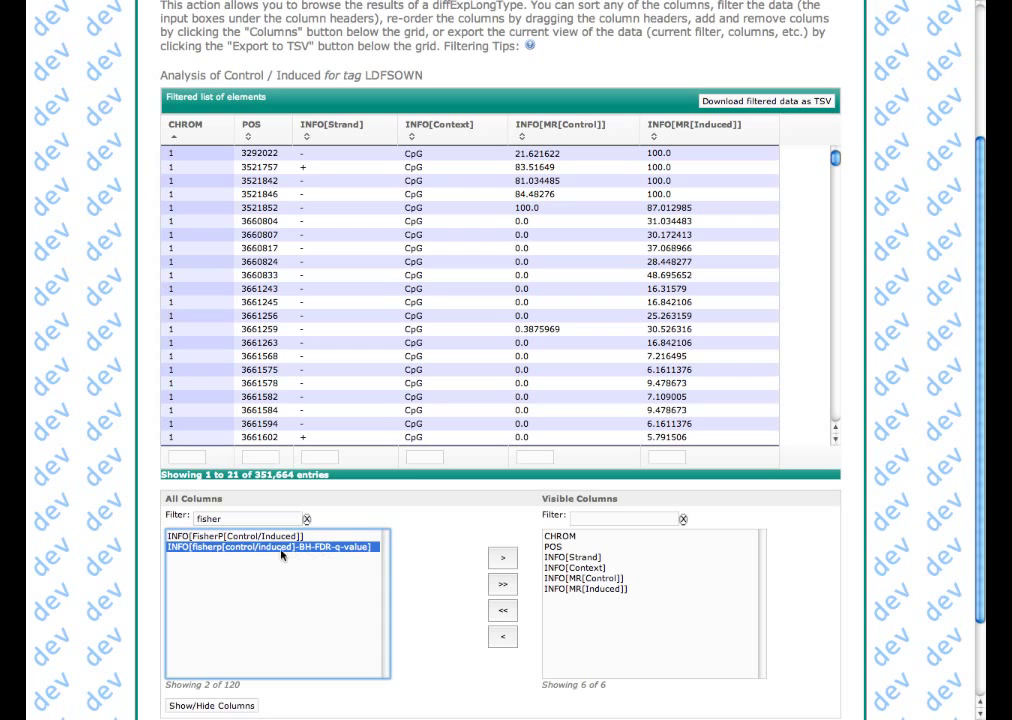
pyautogui.moveTo(240, 557); pyautogui.dragTo(510, 565)
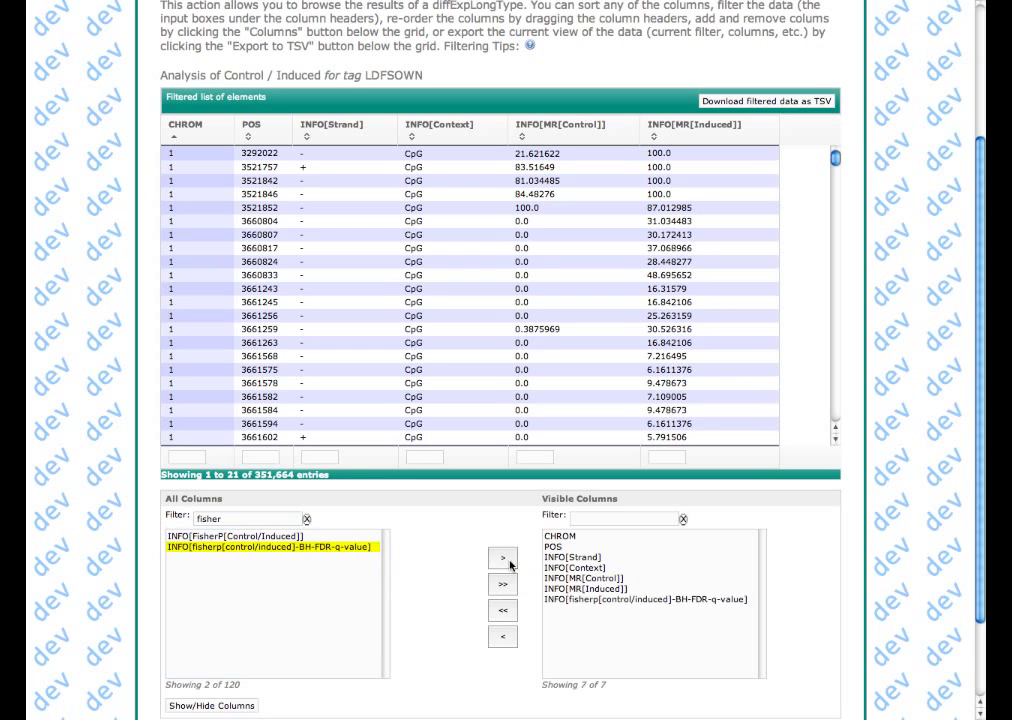
pyautogui.click(244, 705)
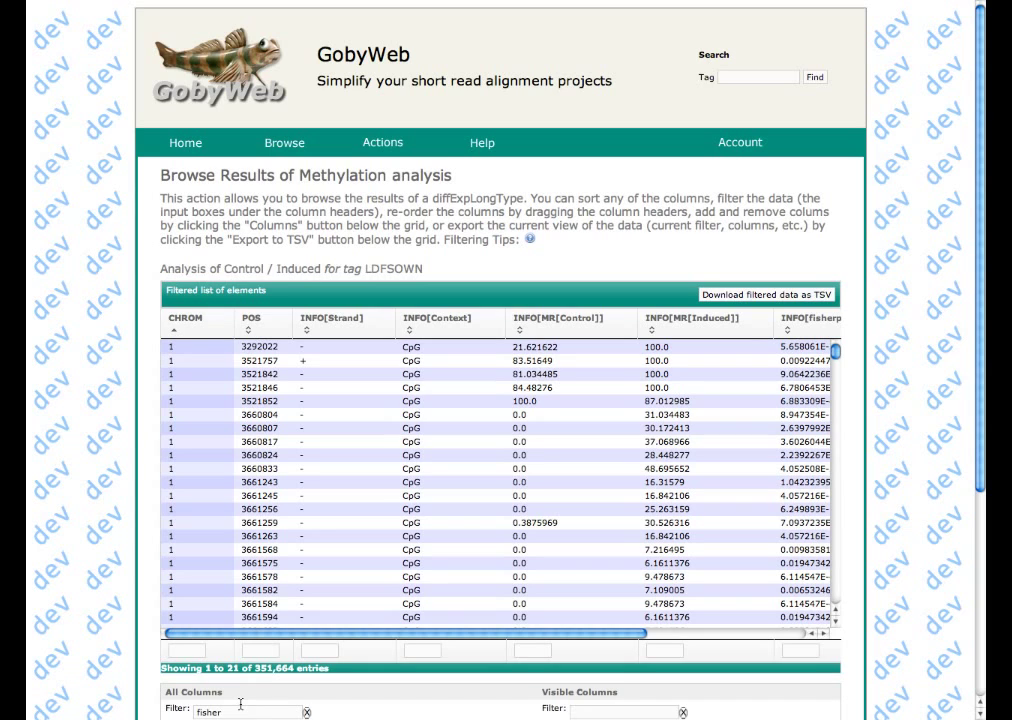
# Step: Filter the table to rows whose fisherp BH-FDR q-value is <0.05
pyautogui.moveTo(403, 638); pyautogui.dragTo(571, 623)
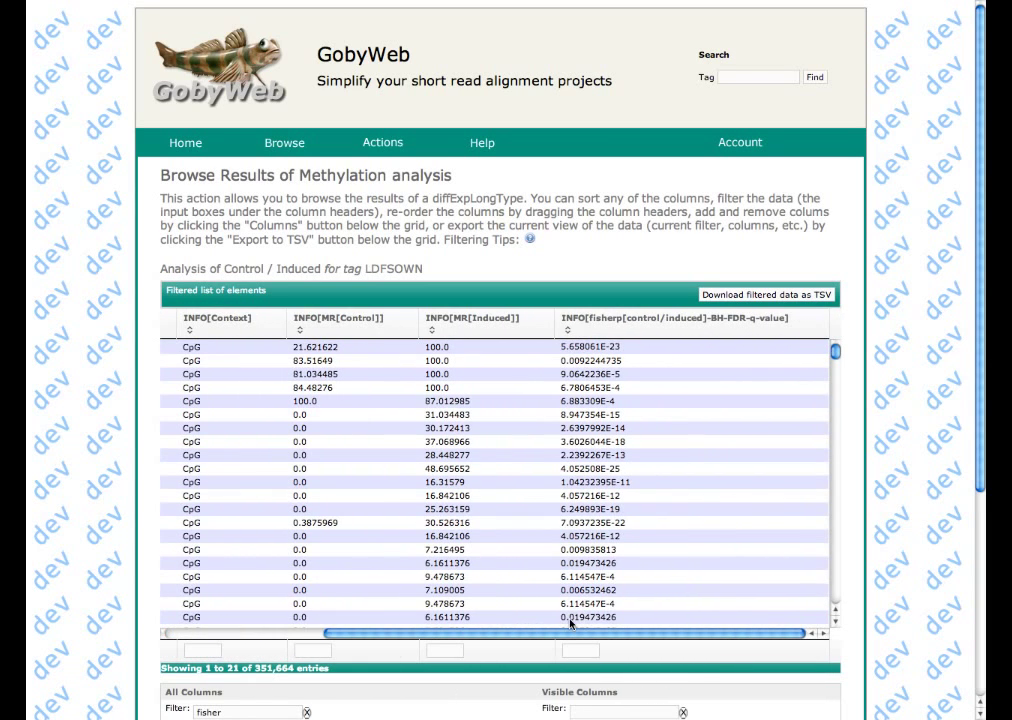
pyautogui.click(569, 651)
pyautogui.write('<0.05')
pyautogui.press('Return')
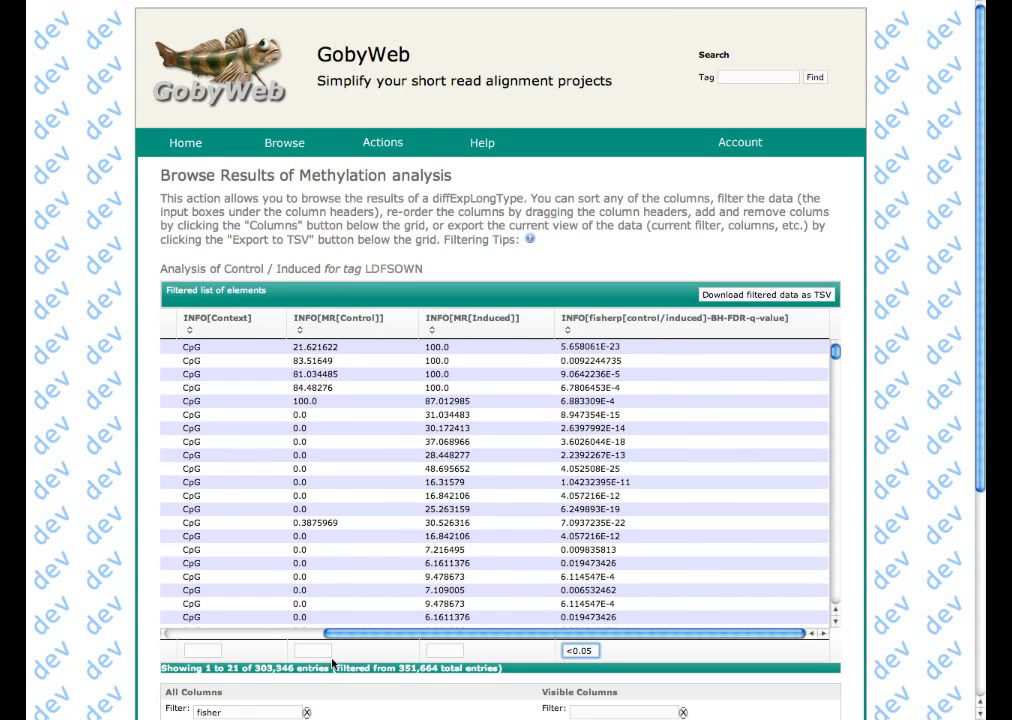
# Step: Enter 2 as the filter value for the CHROM column
pyautogui.hotkey('shift', 'Tab')
pyautogui.hotkey('shift', 'Tab')
pyautogui.hotkey('shift', 'Tab')
pyautogui.hotkey('shift', 'Tab')
pyautogui.hotkey('shift', 'Tab')
pyautogui.hotkey('shift', 'Tab')
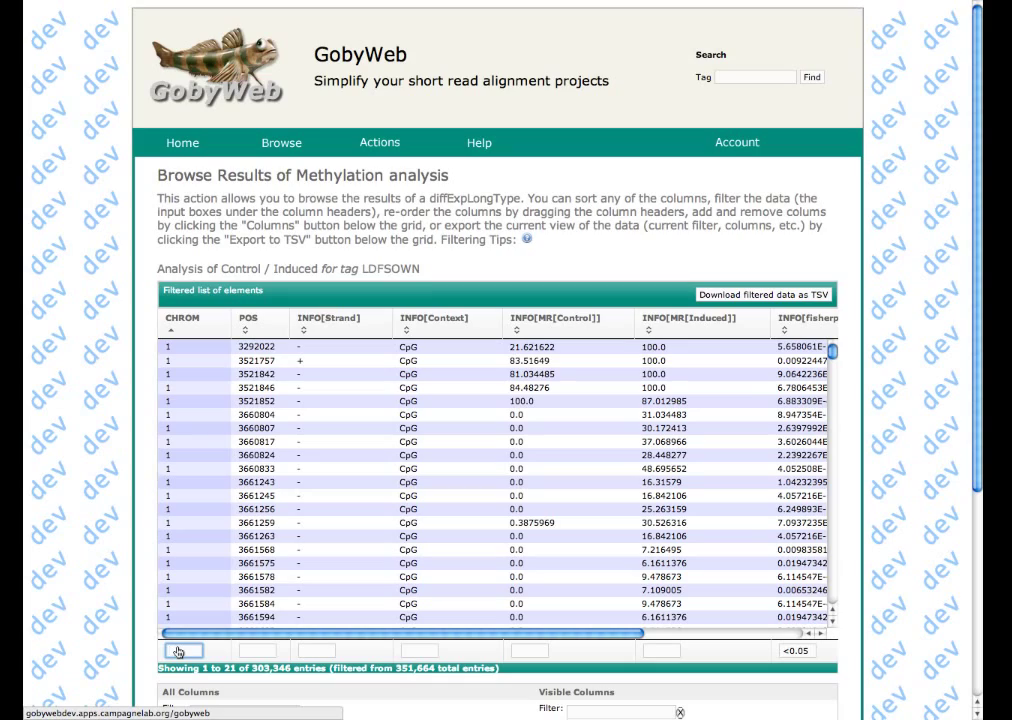
pyautogui.write('2')
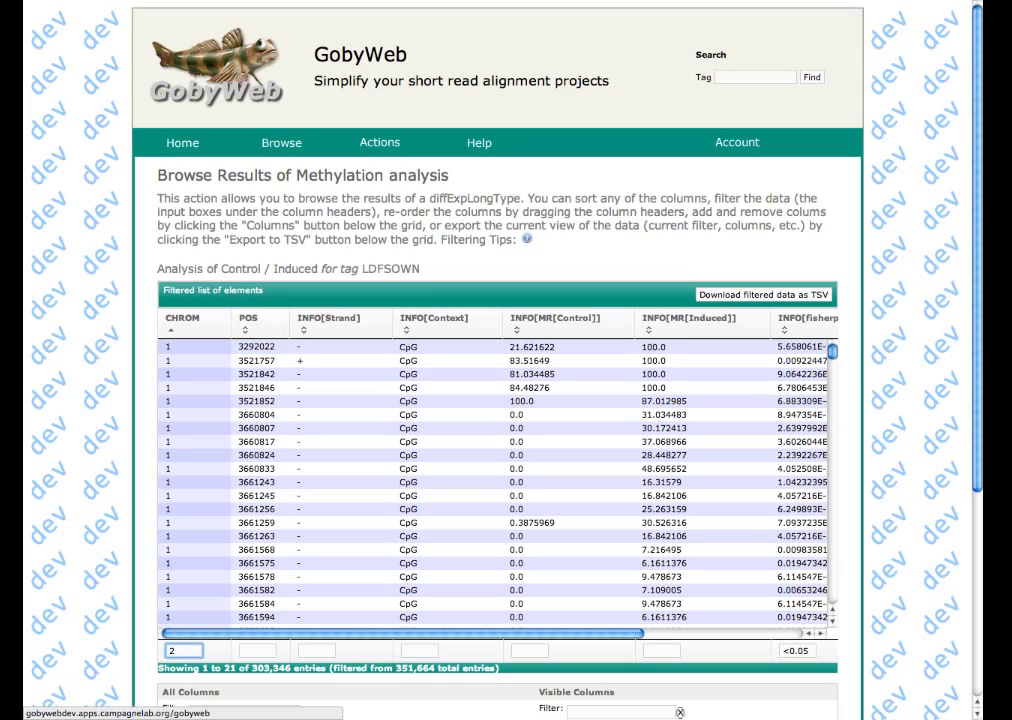